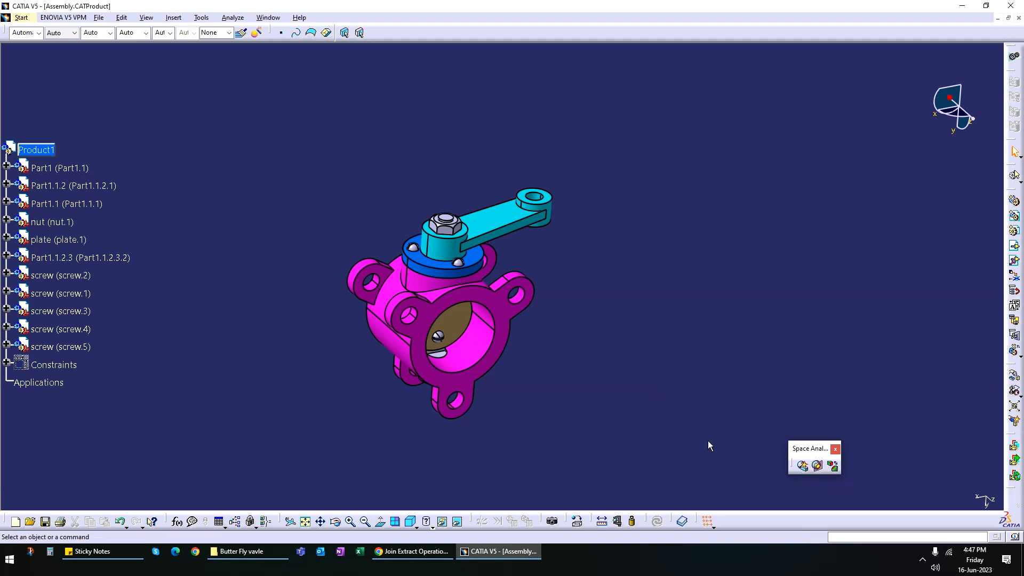
- Run a Clearance + Contact + Clash check with 5 mm clearance on the plate, using Selection against all
left_click(803, 468)
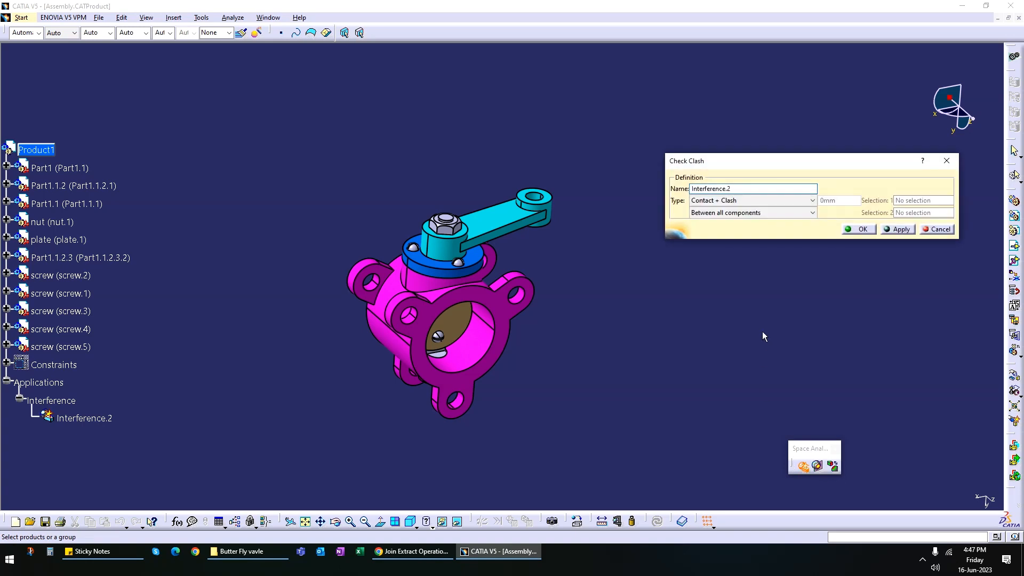
left_click(735, 207)
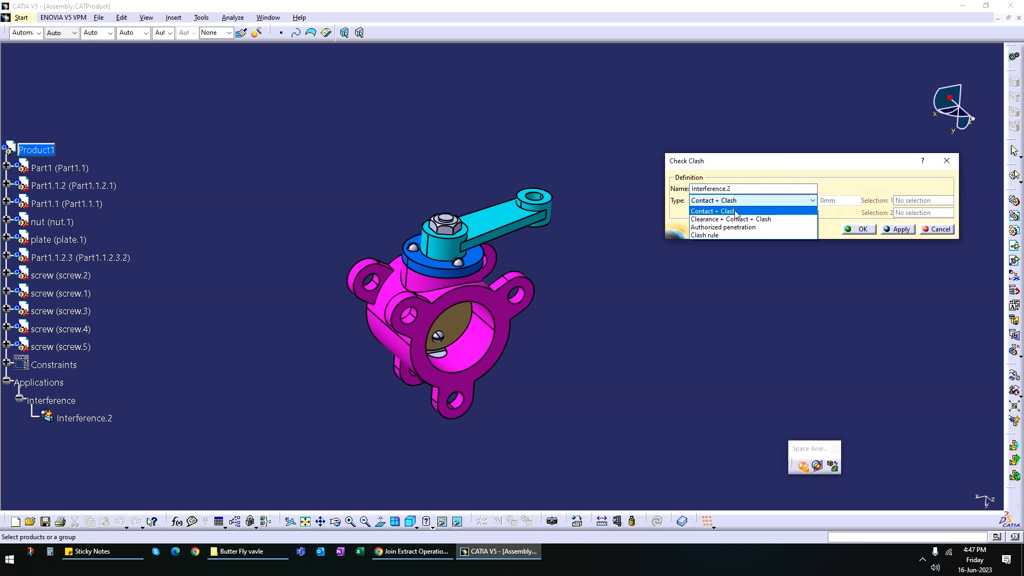
left_click(770, 219)
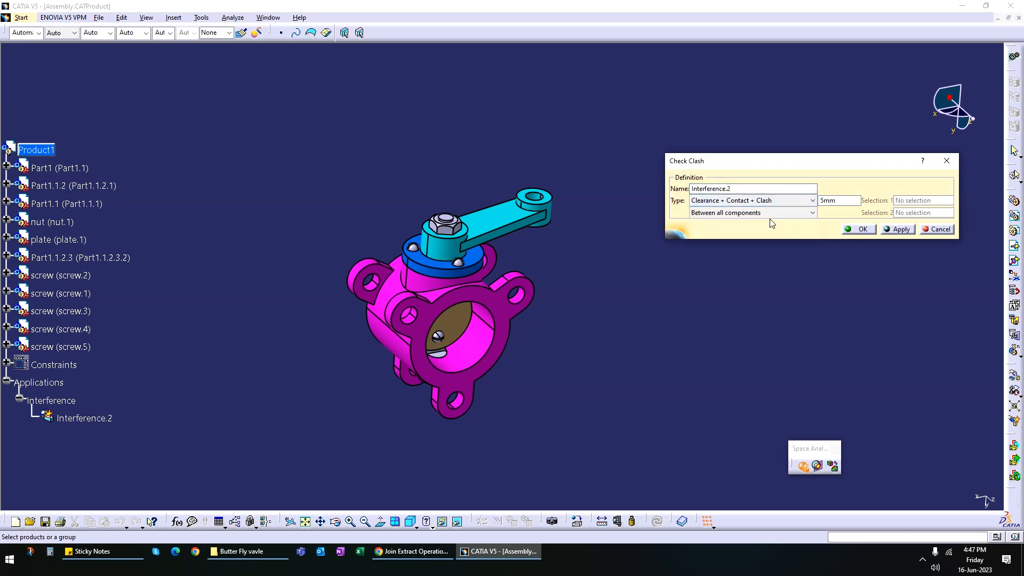
left_click(827, 201)
left_click(704, 213)
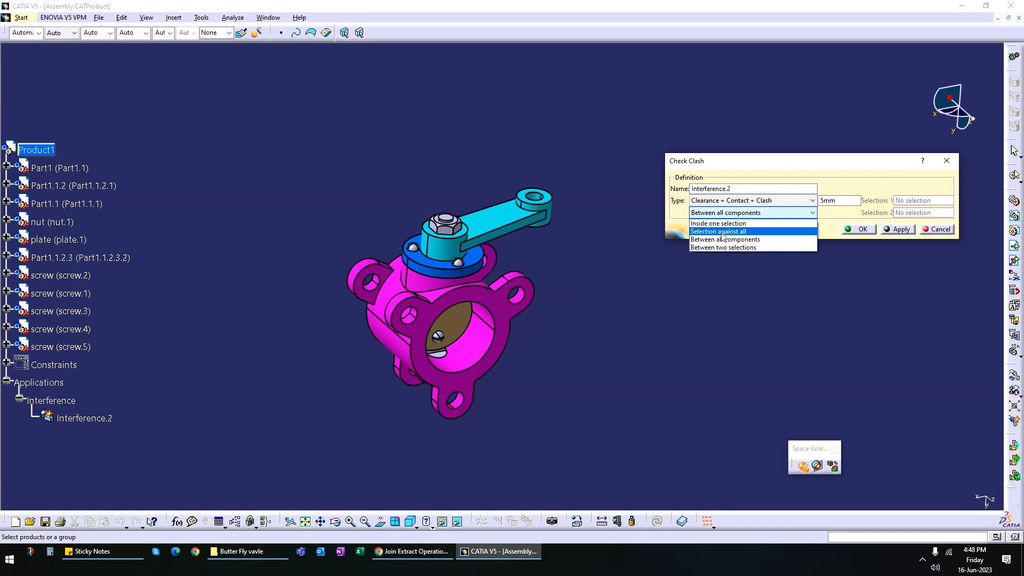
left_click(760, 233)
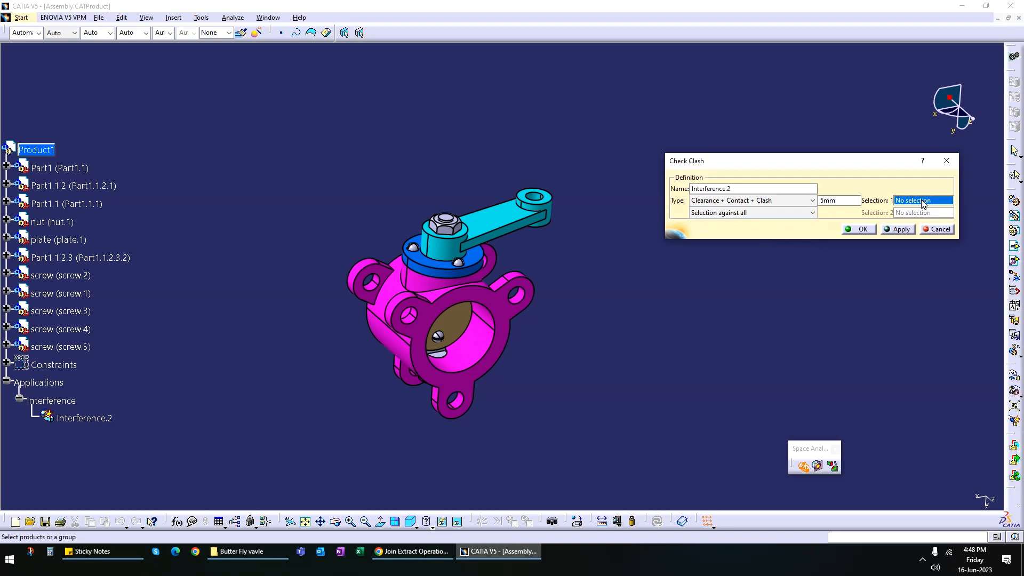
left_click(462, 323)
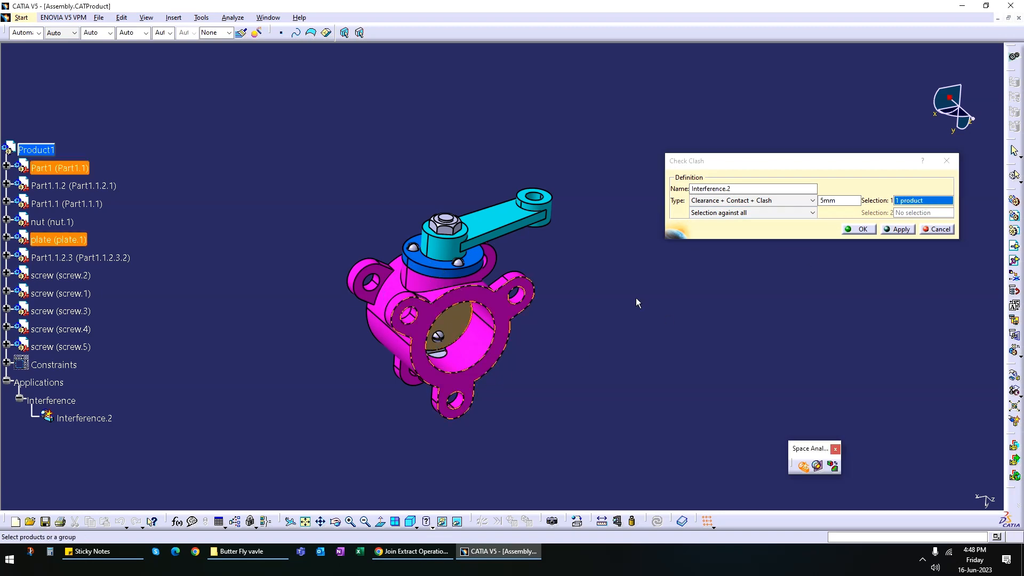
left_click(900, 230)
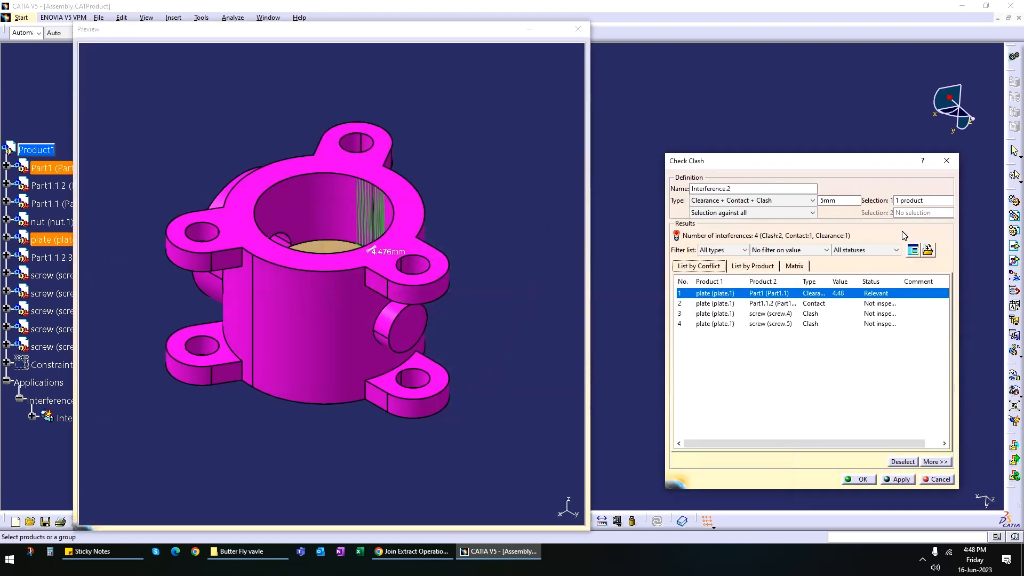
- Inspect the plate's clearance in the preview, then rerun the clash check with the clearance set to 10 mm
middle_click_drag(339, 320, 270, 297)
middle_click_drag(435, 333, 350, 363)
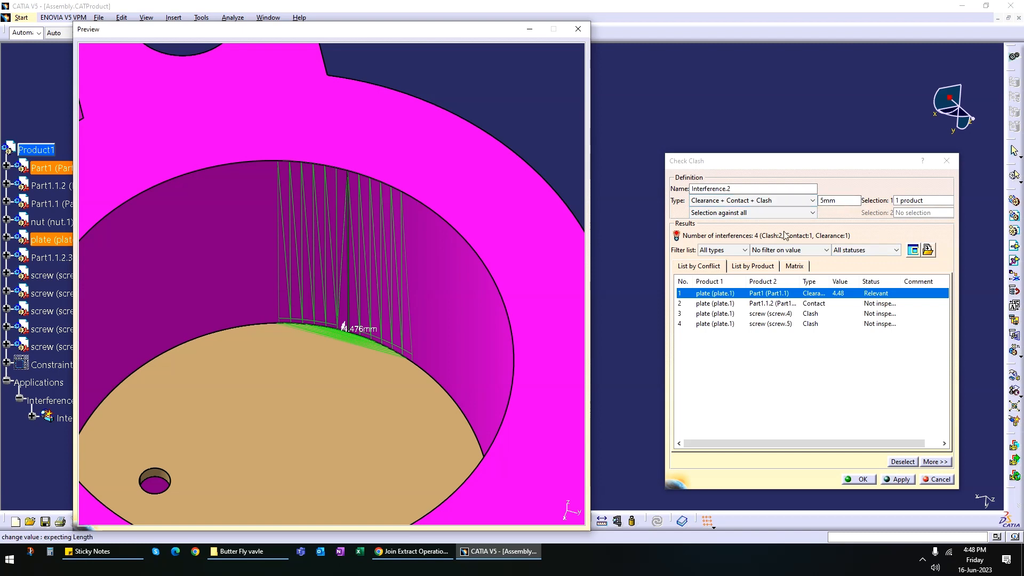
middle_click_drag(296, 388, 377, 360)
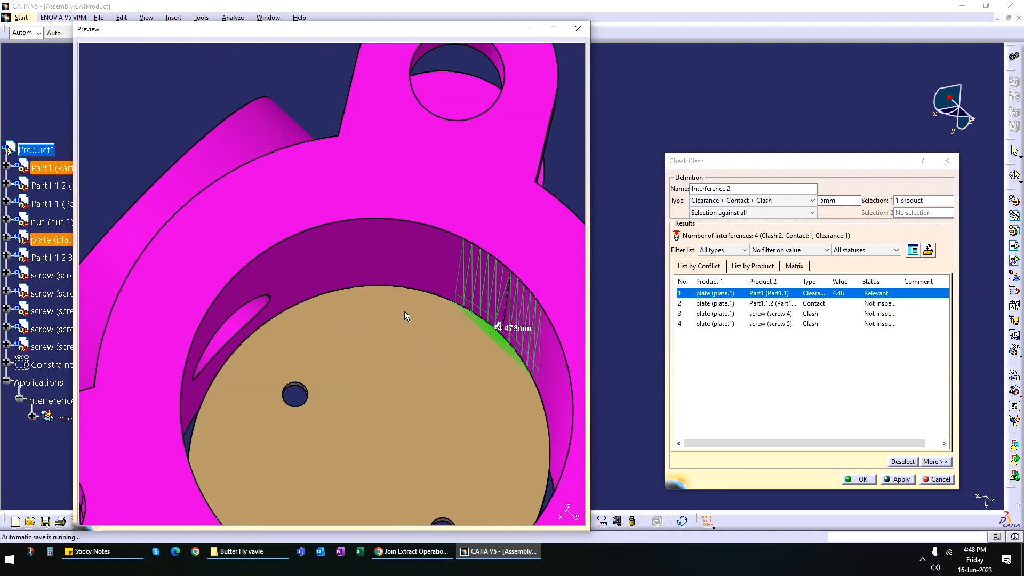
double_click(838, 201)
type("10")
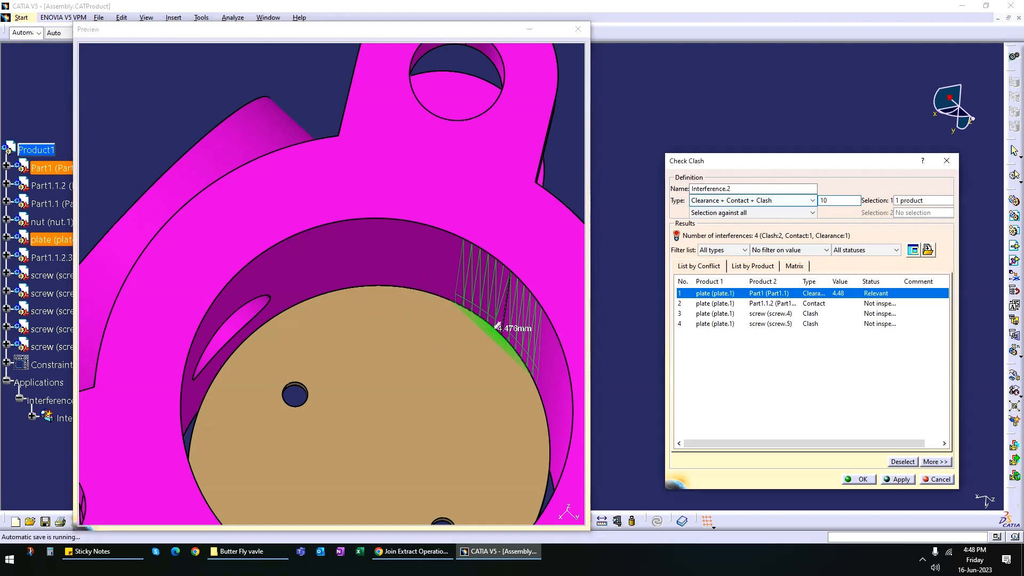
left_click(905, 480)
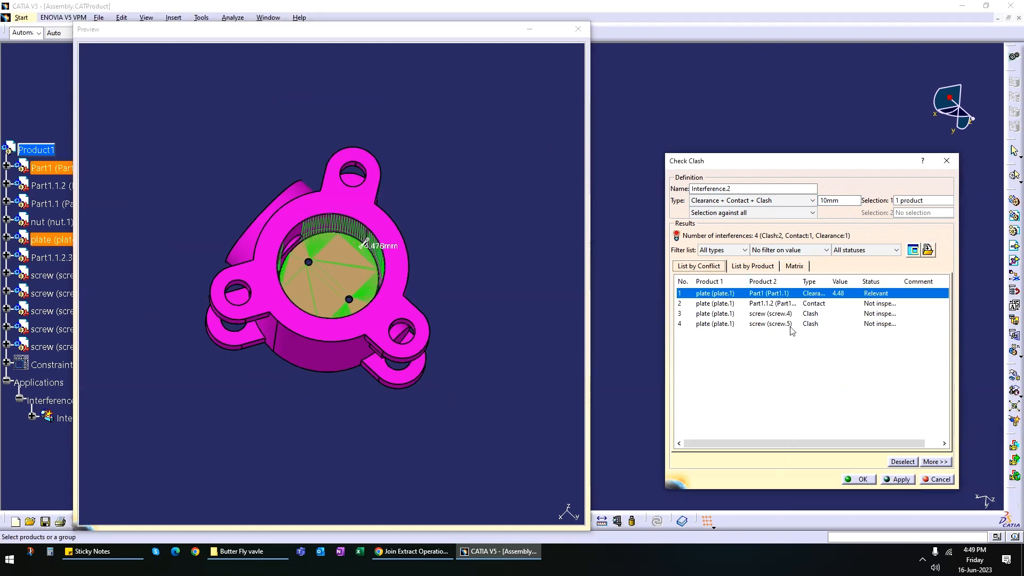
- Examine the clearance region between the plate and the Part1 valve body from several angles in the preview
middle_click_drag(359, 293, 476, 328)
middle_click_drag(324, 280, 324, 367)
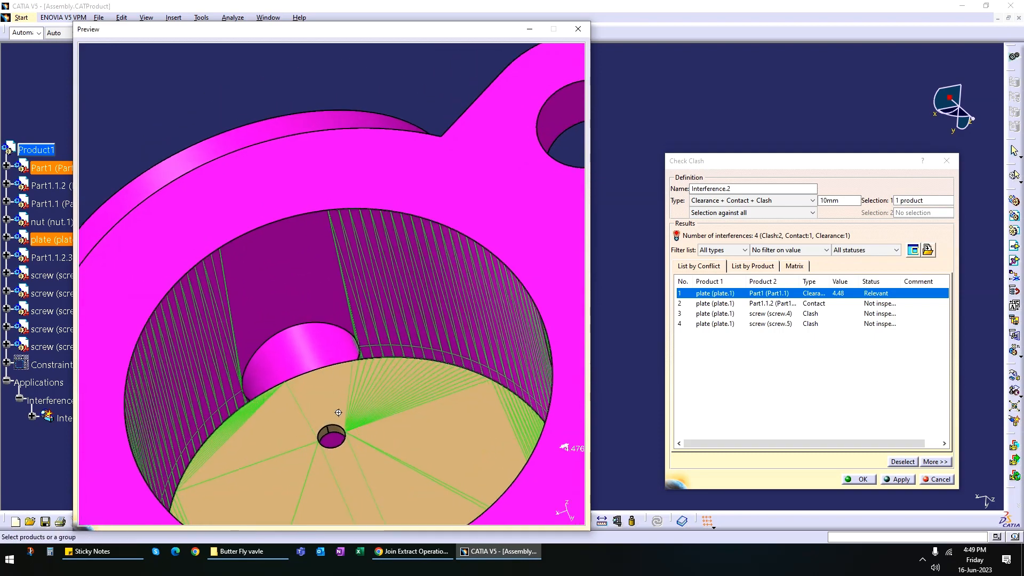
middle_click_drag(338, 412, 451, 342, "ctrl")
middle_click_drag(401, 384, 360, 314)
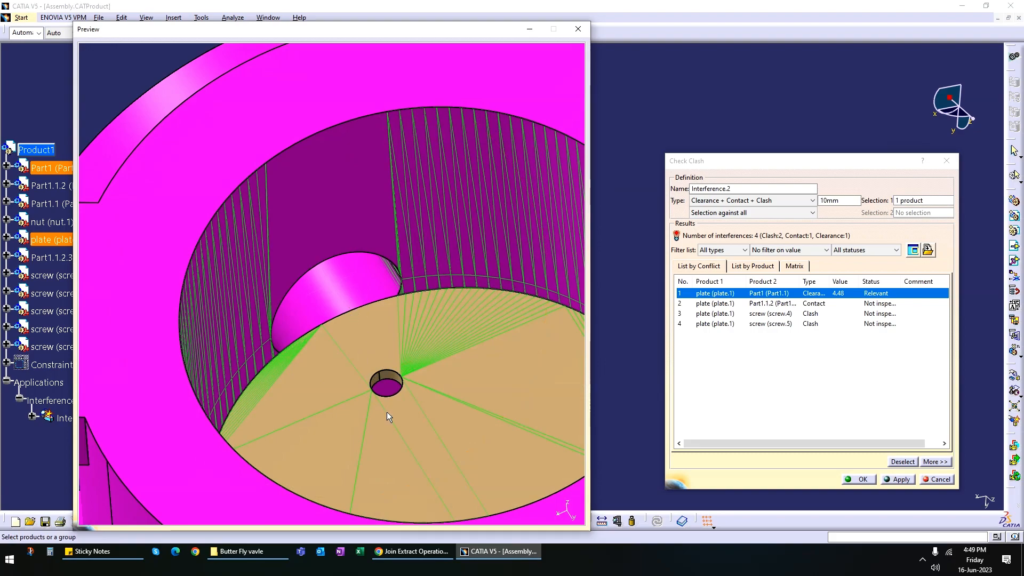
middle_click_drag(386, 413, 347, 322)
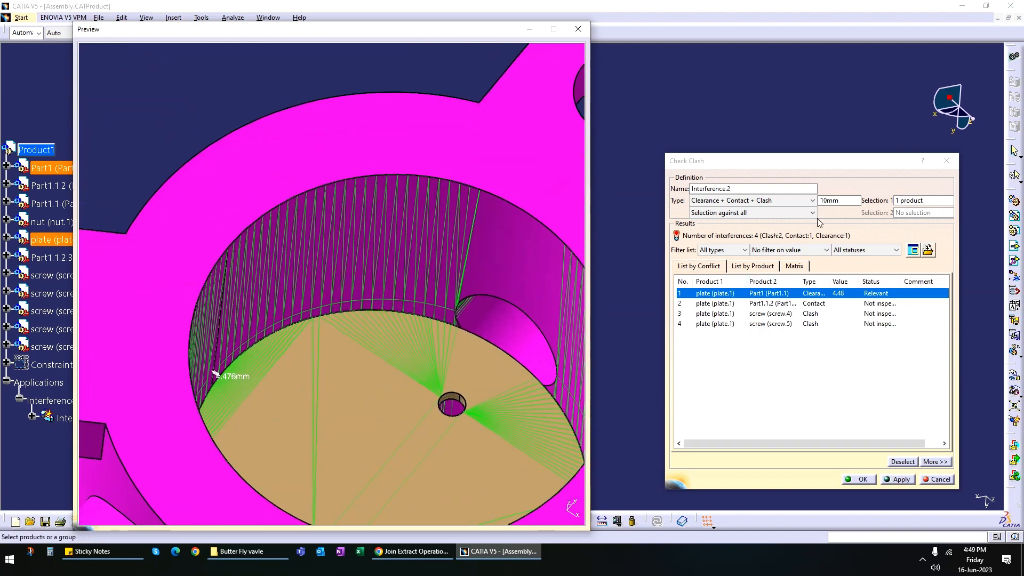
middle_click_drag(341, 441, 381, 312)
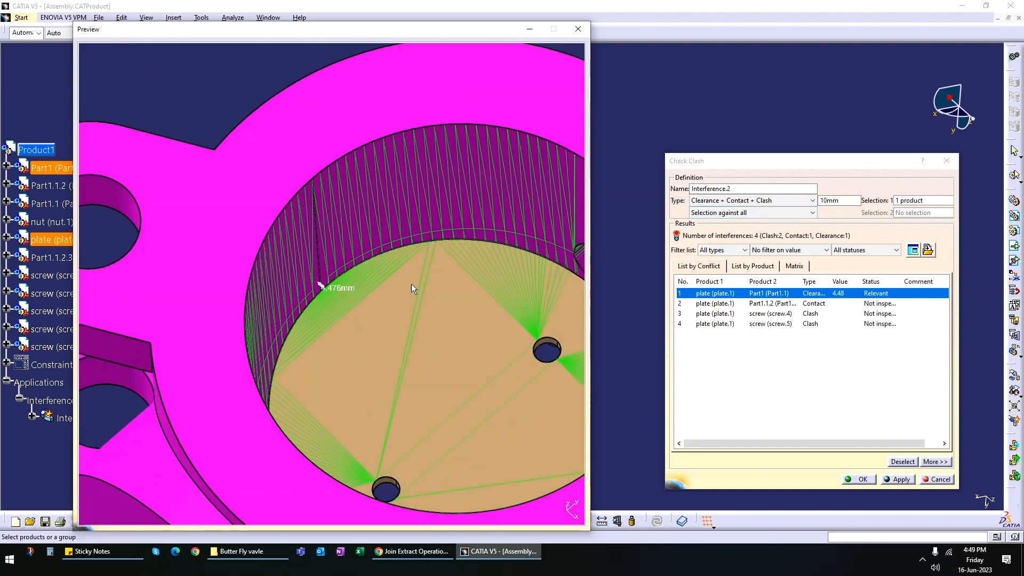
middle_click_drag(416, 364, 464, 366)
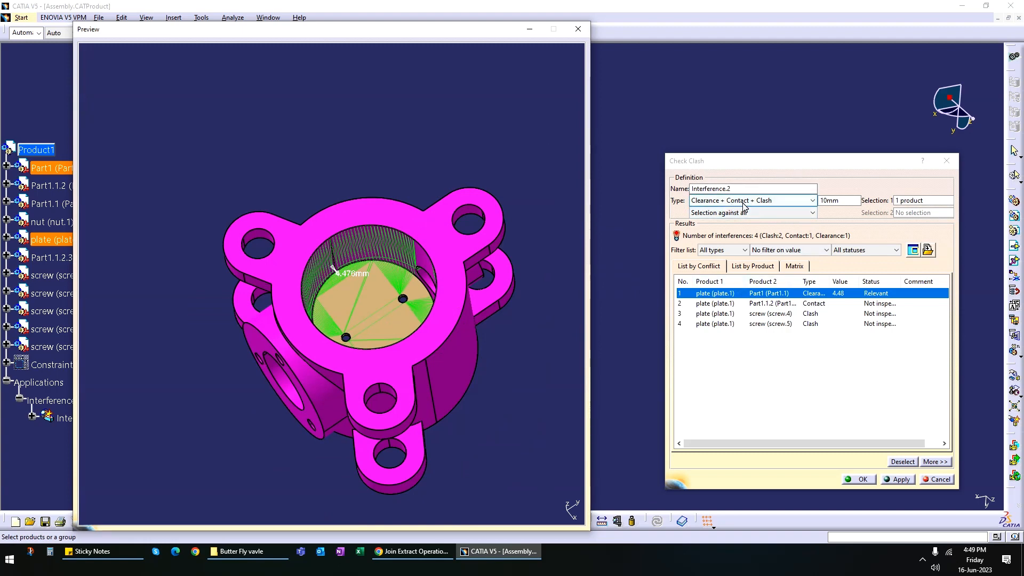
- Review the listed conflicts in the preview, comparing the plate's contact with Part1.1.2, clearance to Part1 and clash with screw.4
left_click(812, 304)
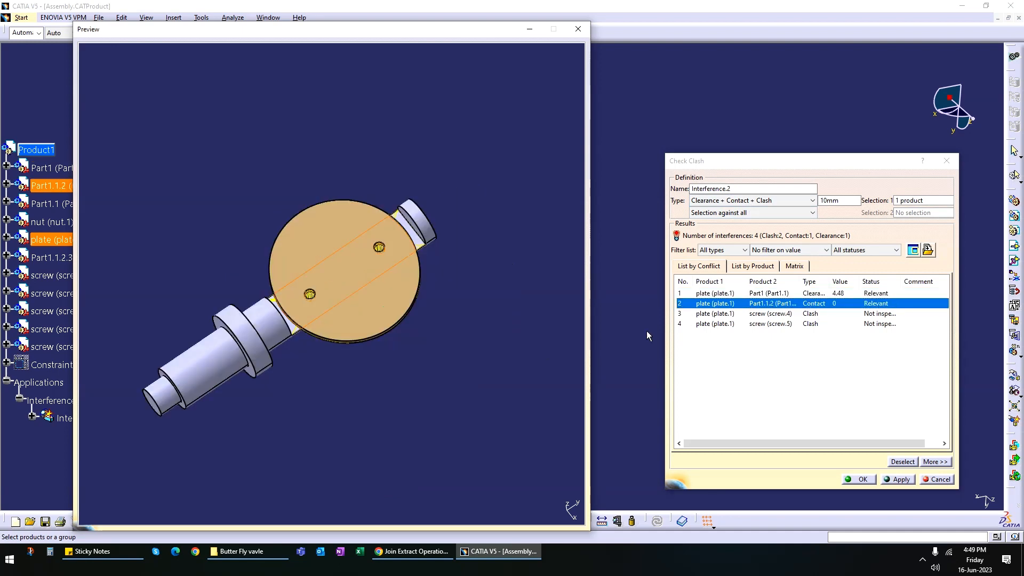
middle_click_drag(337, 182, 346, 282)
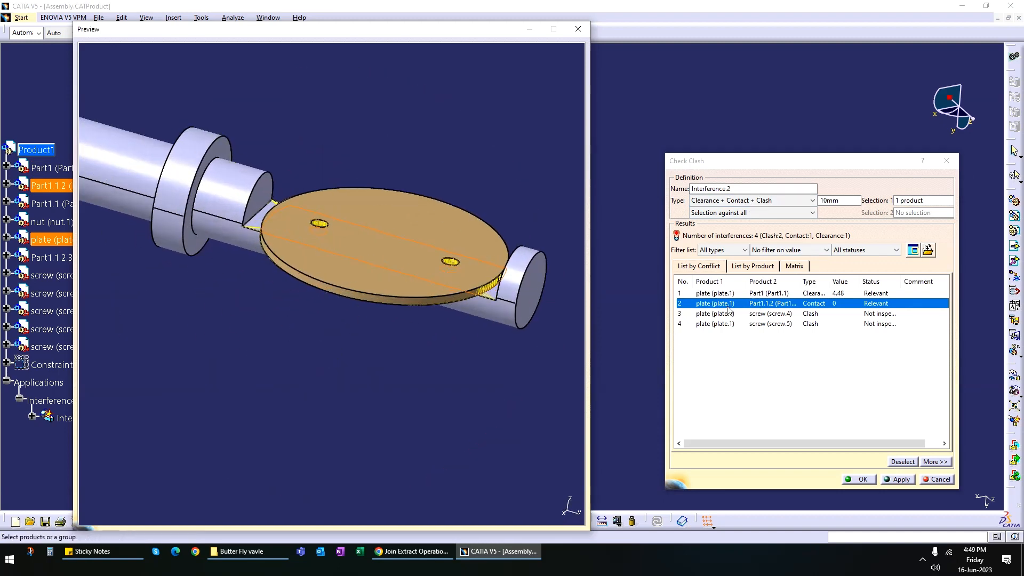
middle_click_drag(331, 366, 288, 341)
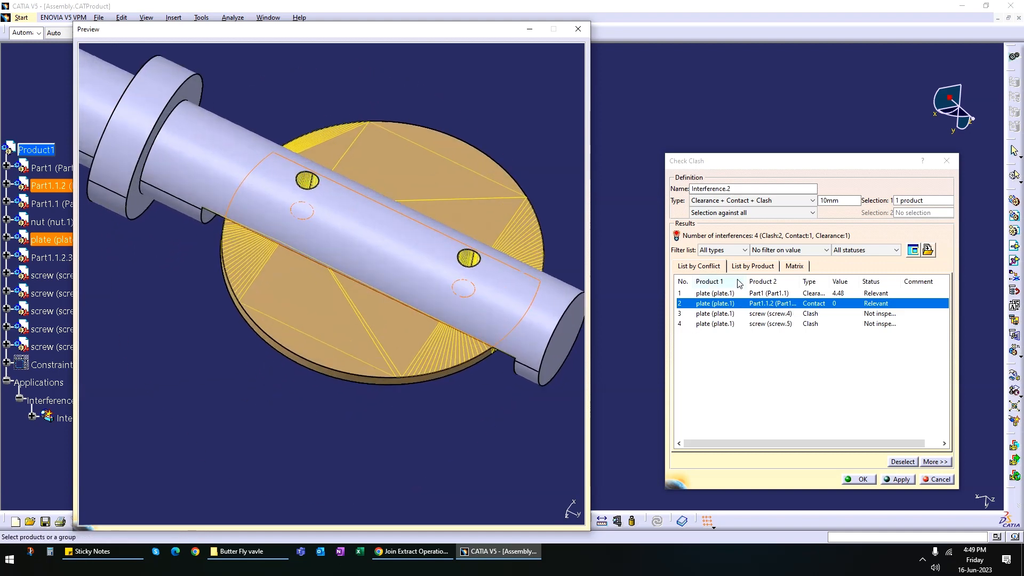
left_click(818, 294)
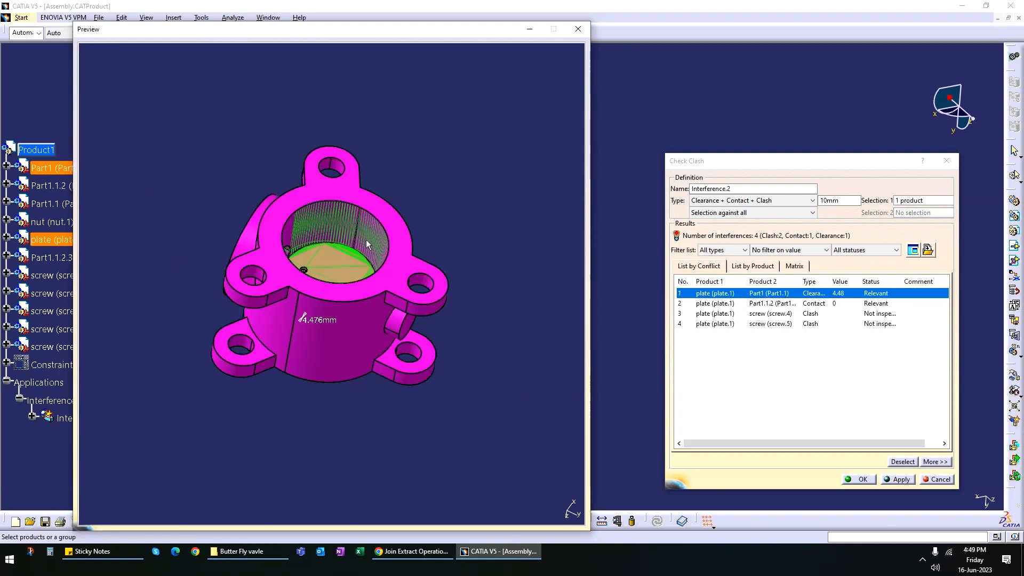
left_click(817, 314)
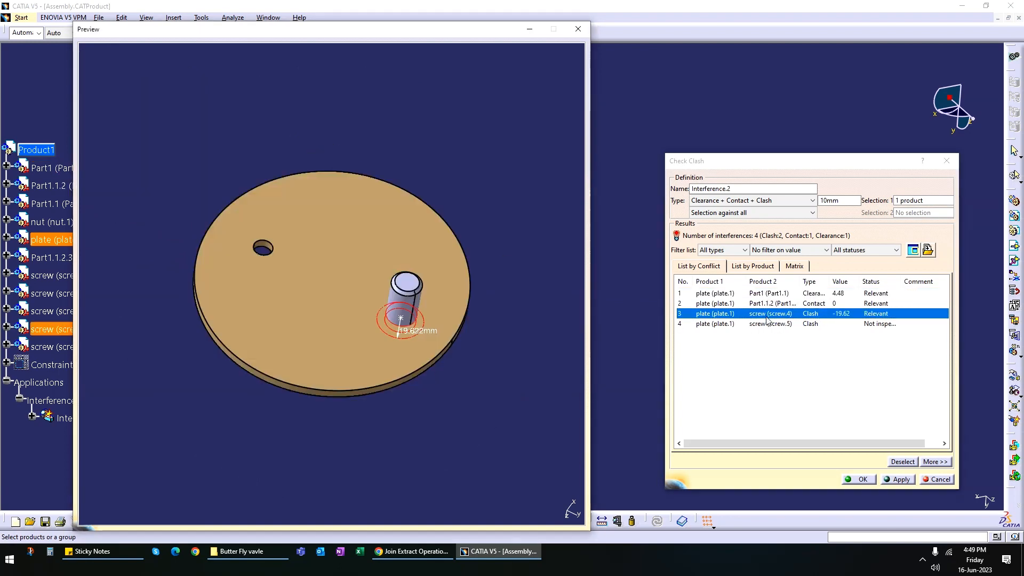
middle_click_drag(466, 402, 398, 289)
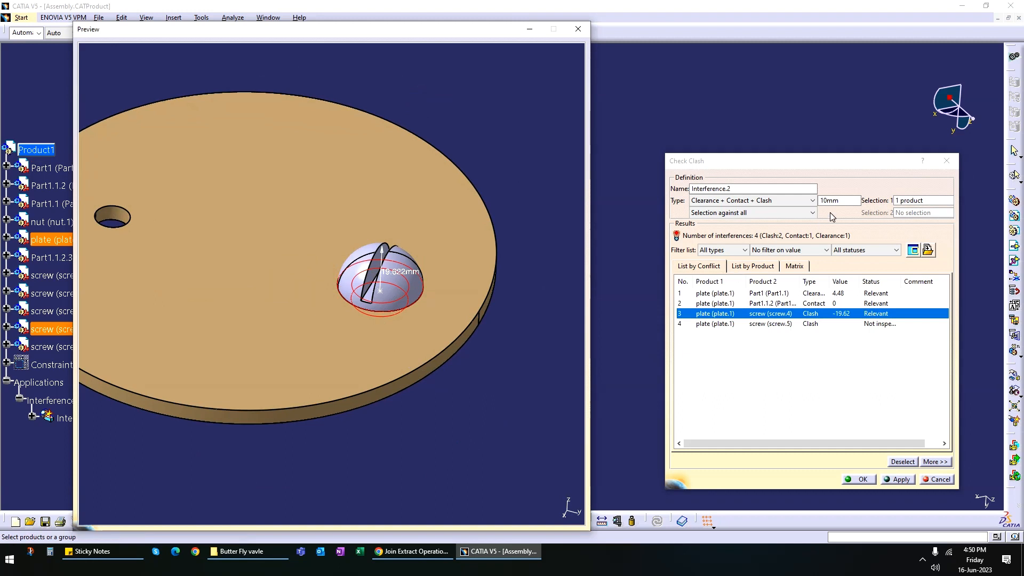
- Look through the available check types, move the preview aside and cancel the clash check
left_click(813, 202)
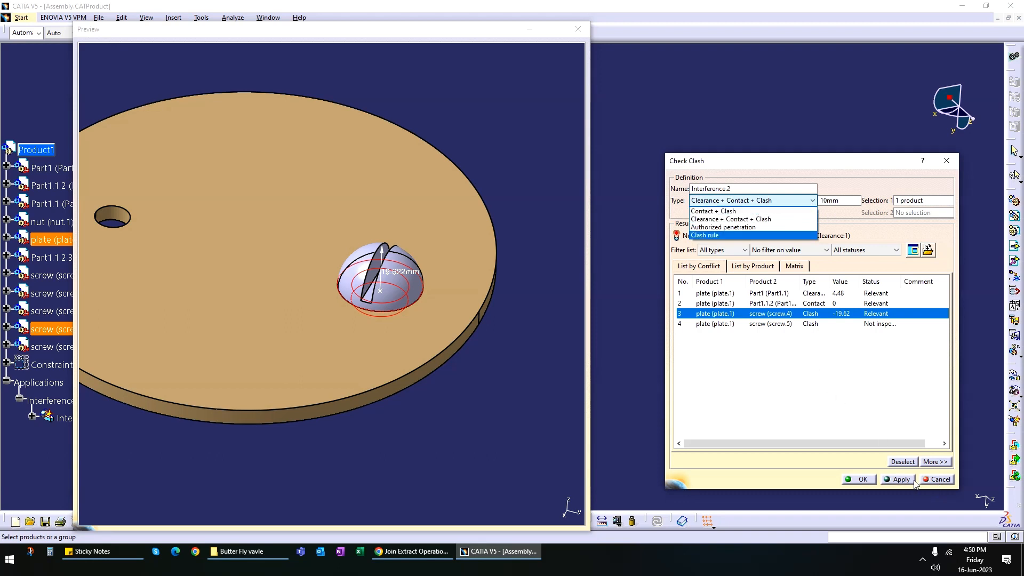
left_click(203, 33)
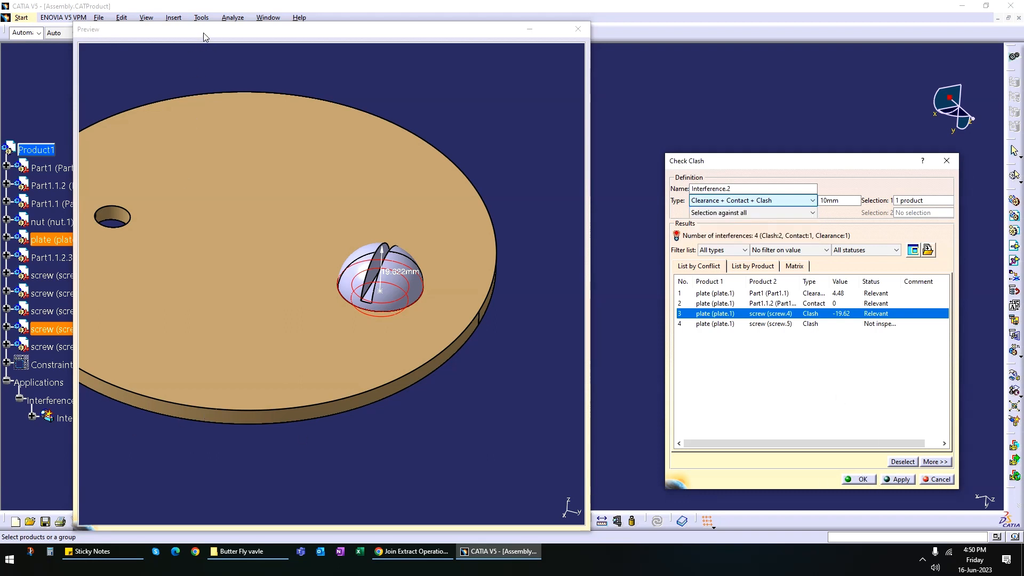
left_click_drag(240, 32, 405, 31)
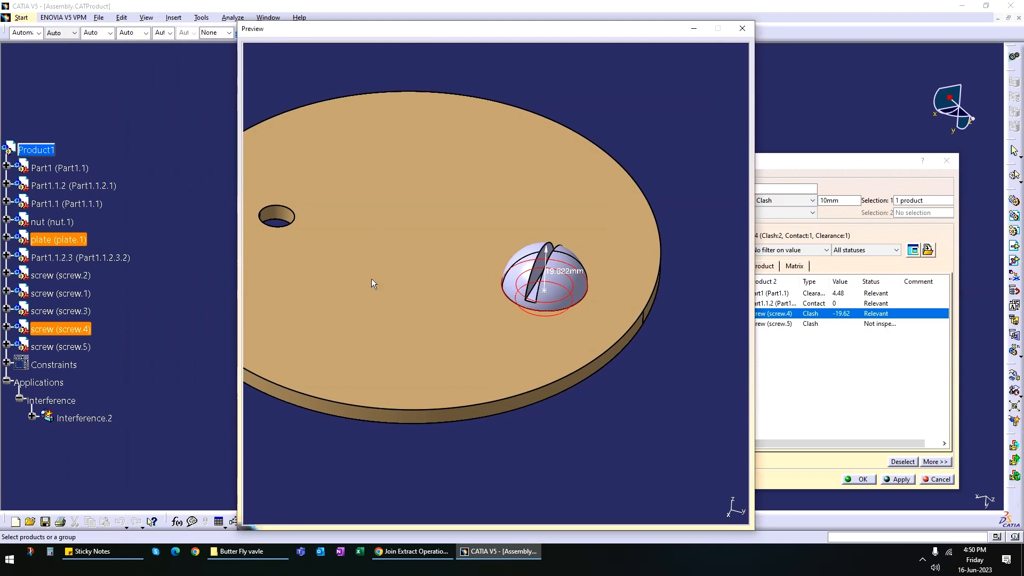
left_click(936, 479)
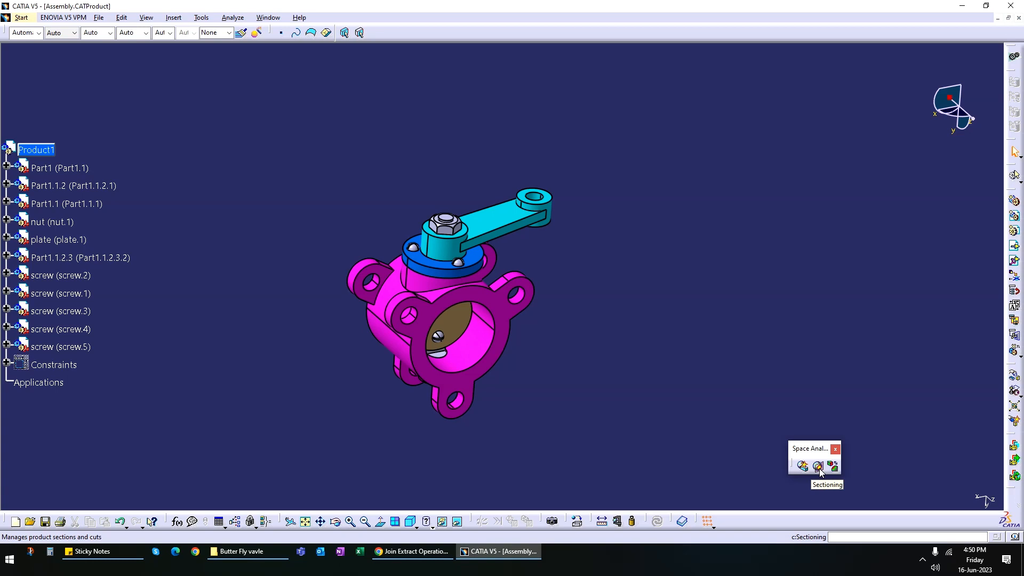
- Run a Minimum distance analysis on the lever arm Part1.1.2.3 using Selection against all, then close the preview
left_click(818, 467)
left_click(834, 467)
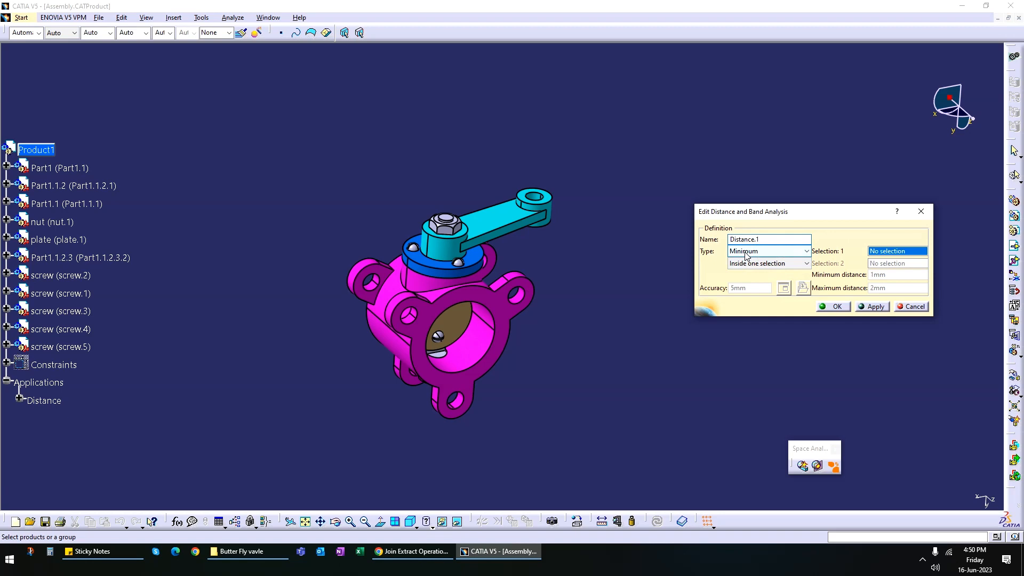
left_click(798, 268)
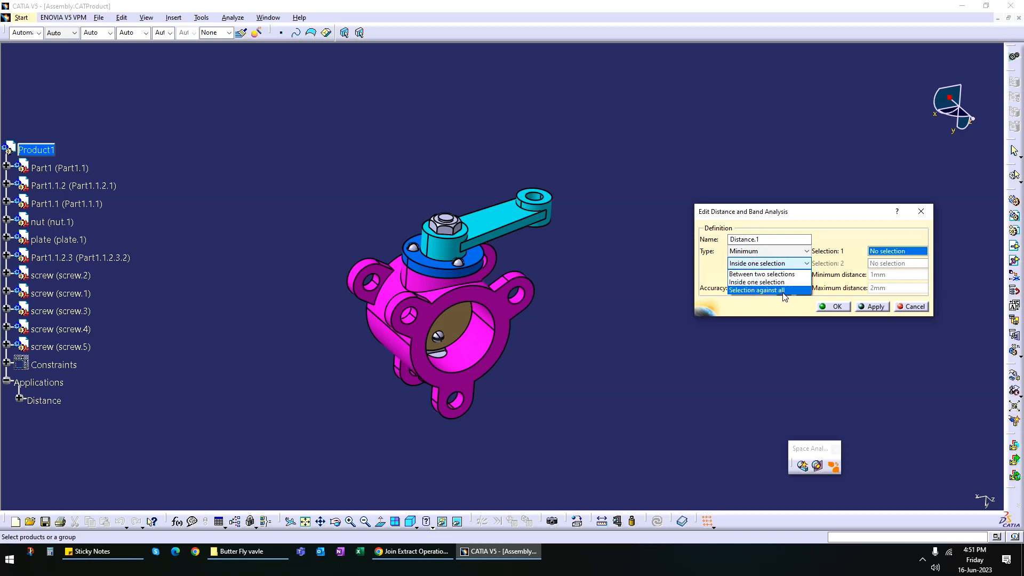
left_click(784, 291)
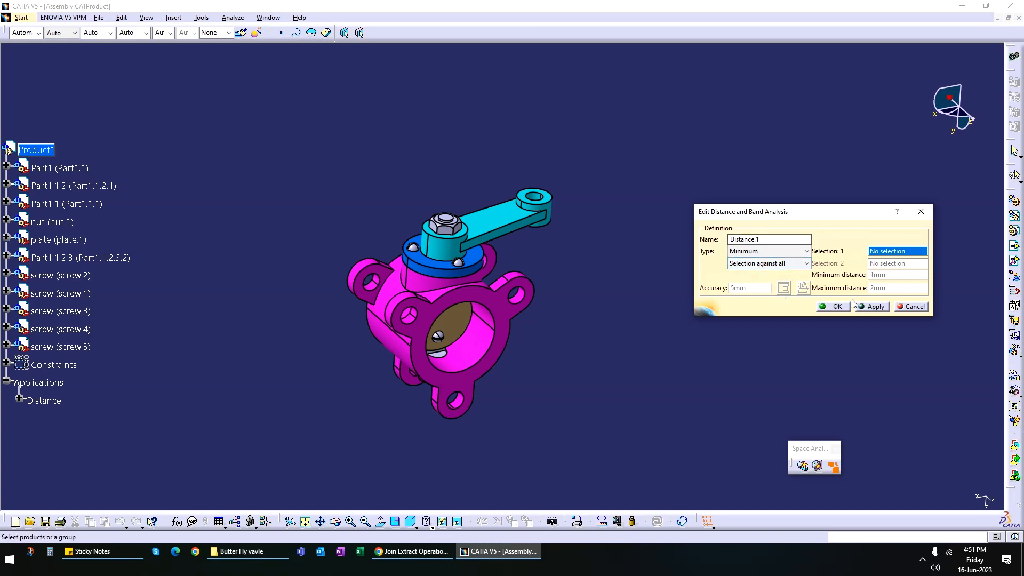
left_click(496, 219)
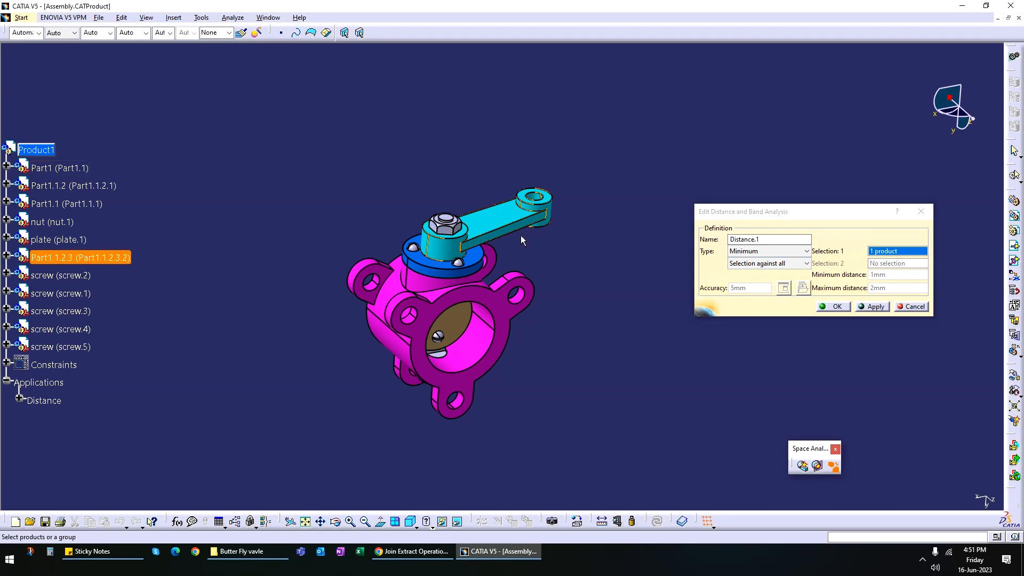
left_click(875, 308)
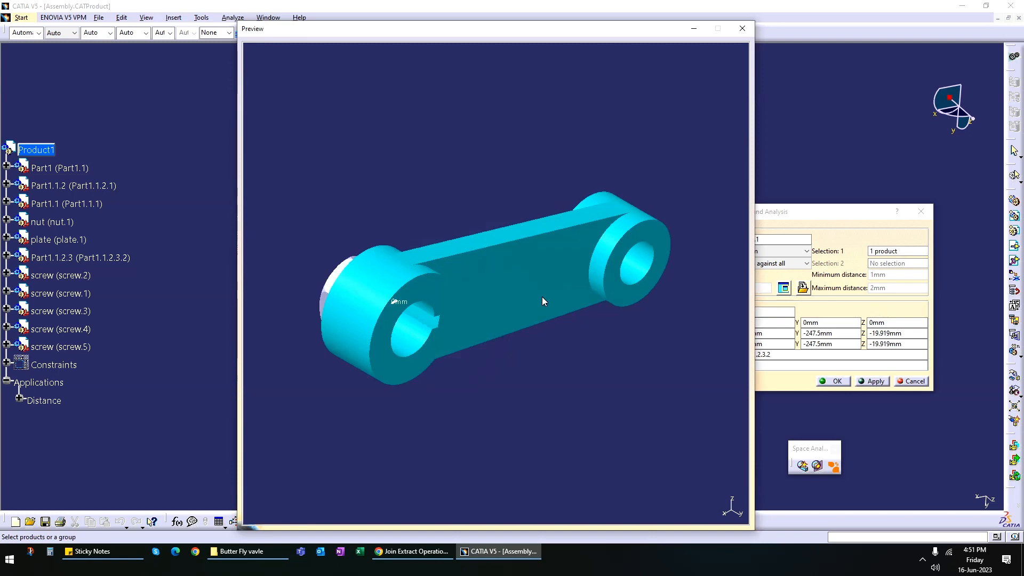
left_click(742, 28)
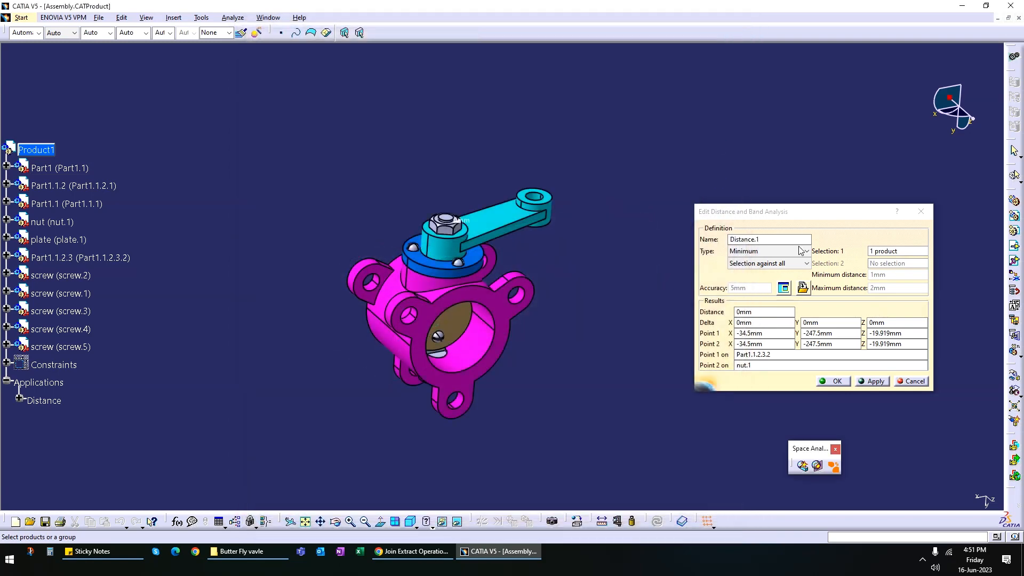
- Measure the minimum distance between two selections, the lever arm Part1.1.2.3 and screw.3, and examine the gap in the preview
left_click(806, 263)
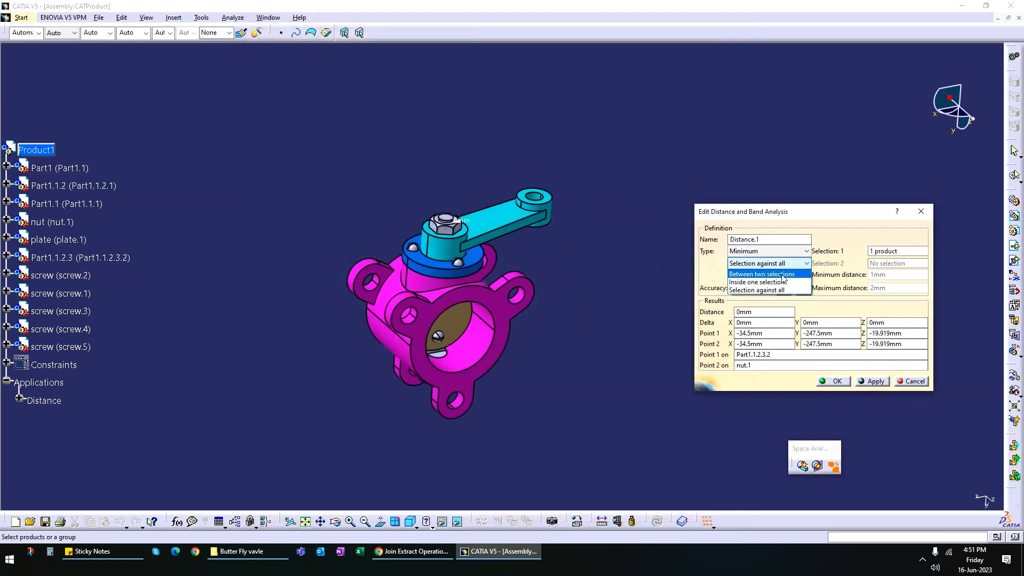
left_click(798, 274)
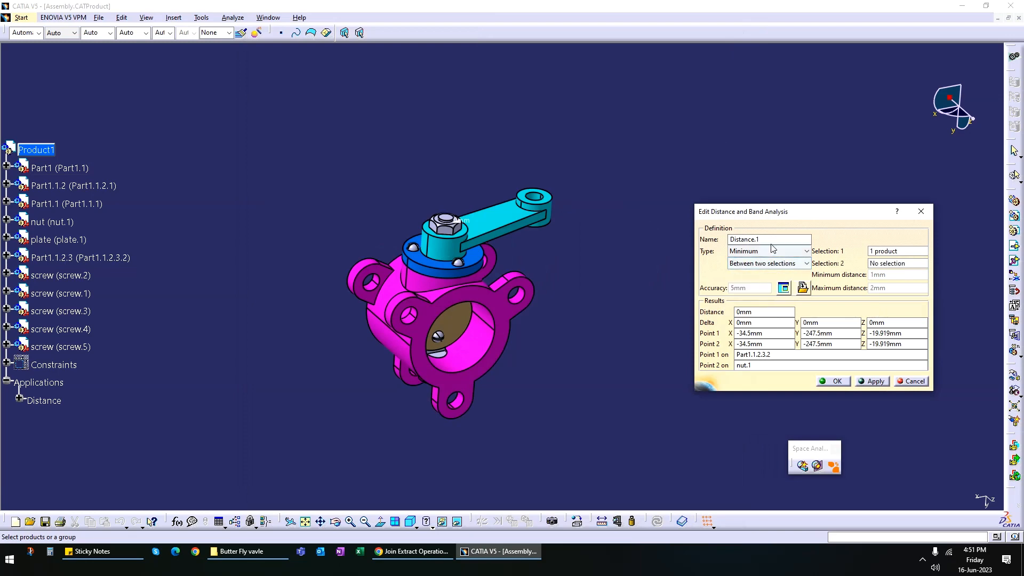
left_click(896, 253)
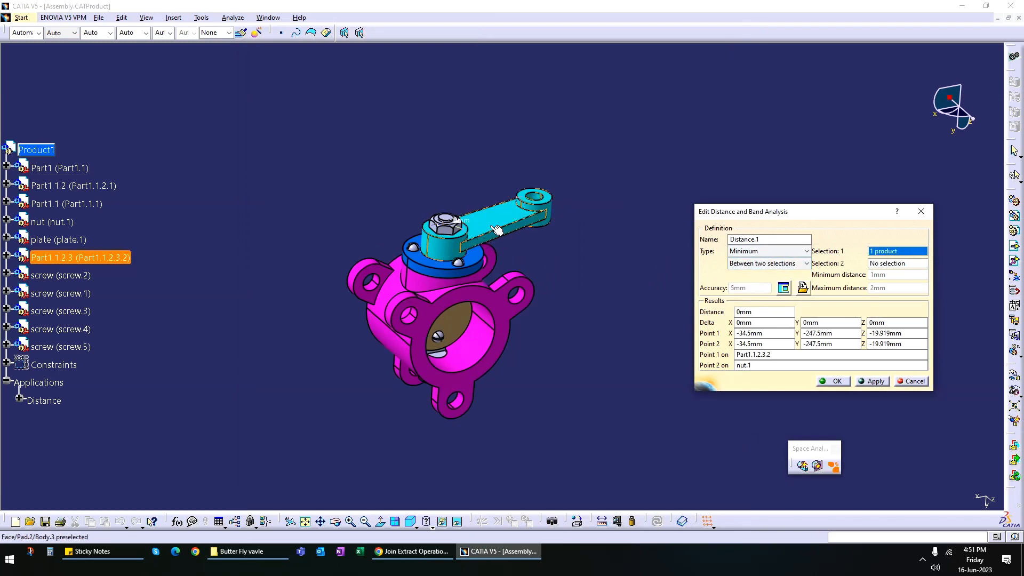
middle_click_drag(374, 319, 477, 257)
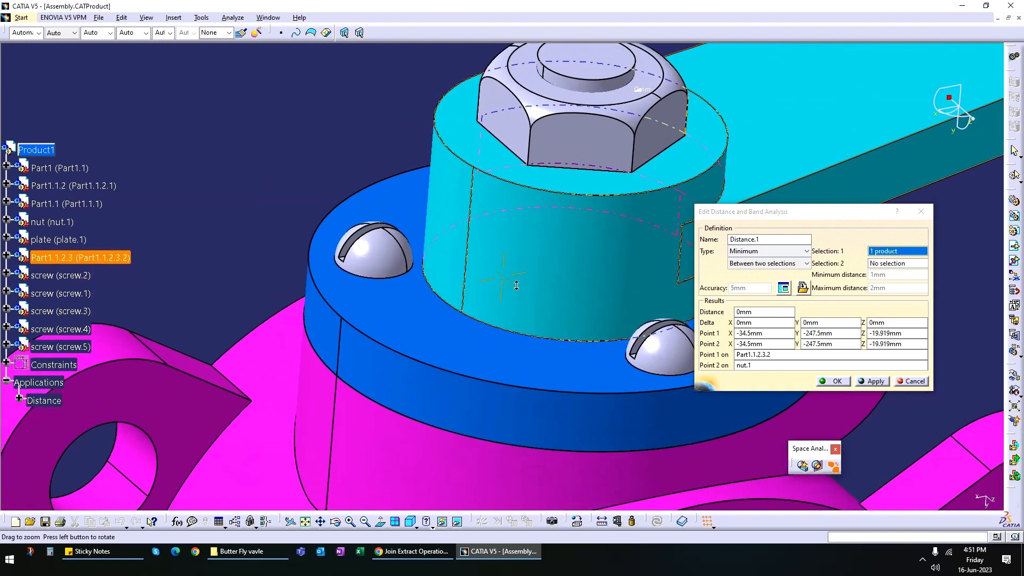
left_click(898, 263)
left_click(379, 278)
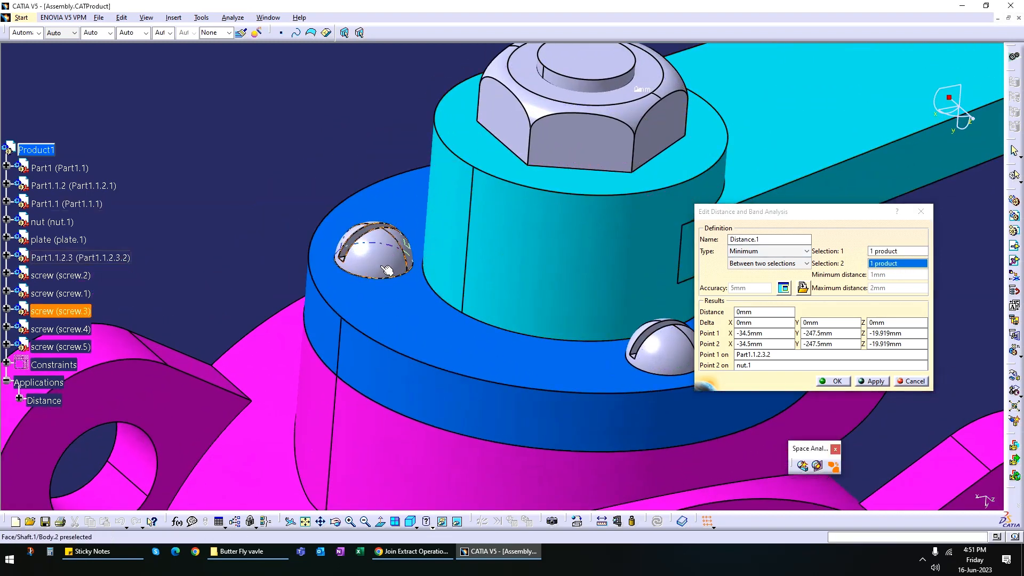
left_click(874, 381)
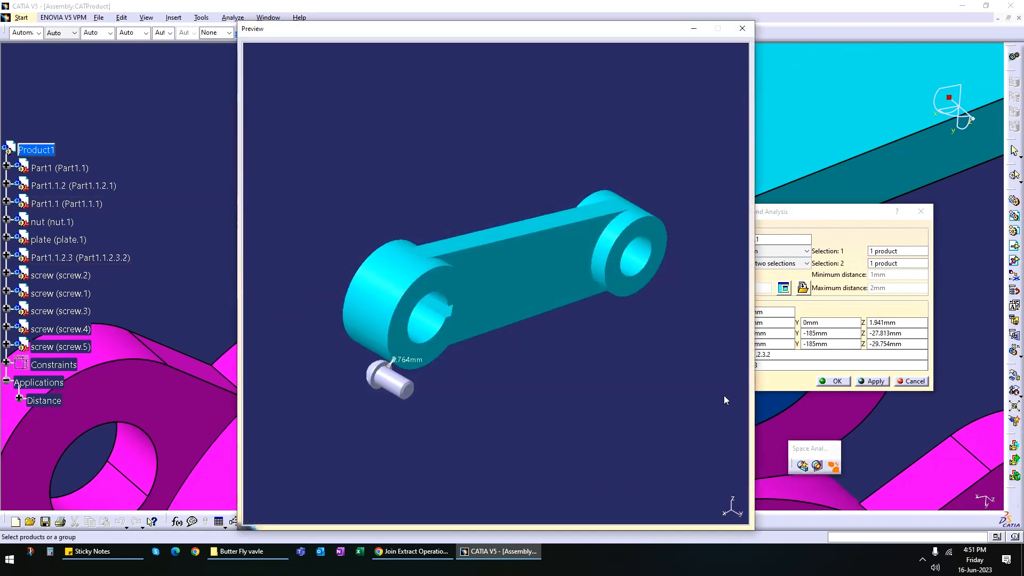
middle_click_drag(437, 428, 457, 230)
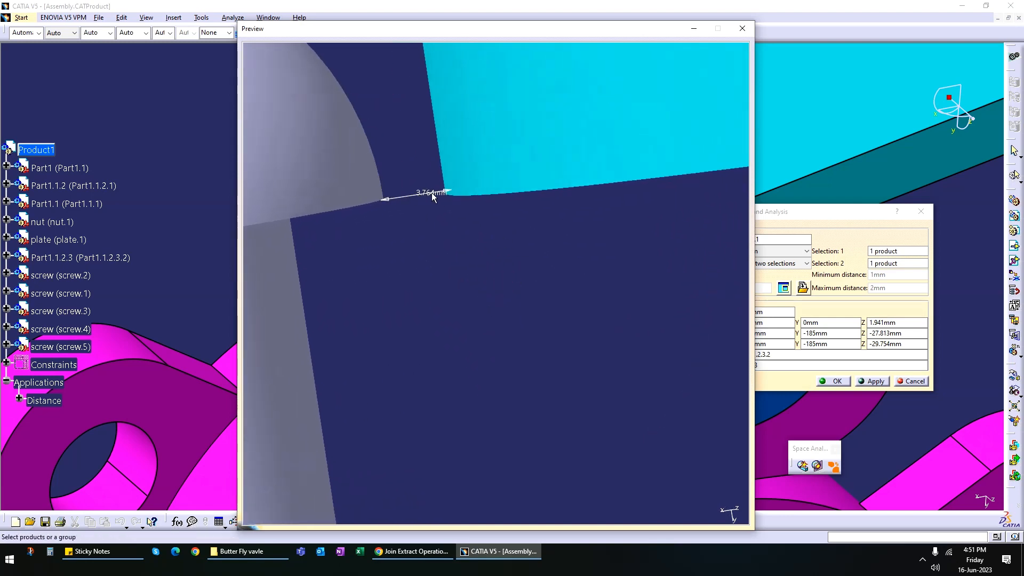
middle_click_drag(431, 193, 694, 302)
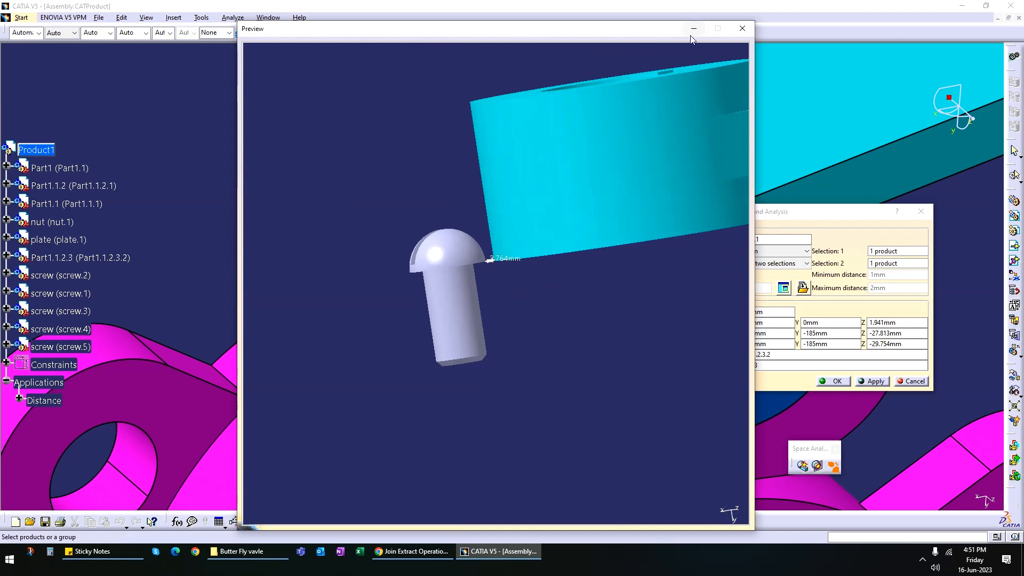
- Move the preview aside and change the distance type to Band analysis
left_click_drag(658, 30, 430, 35)
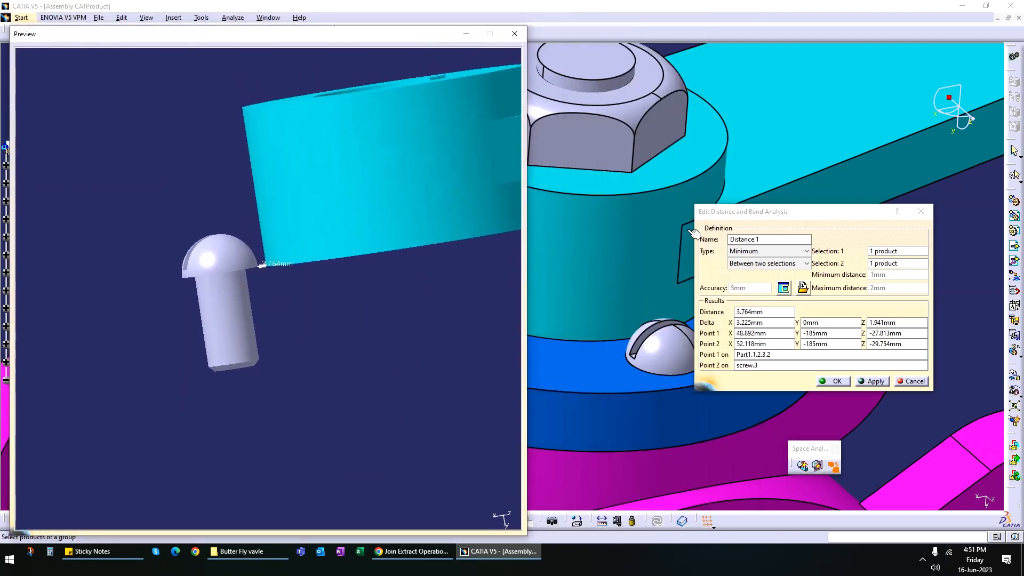
left_click(791, 251)
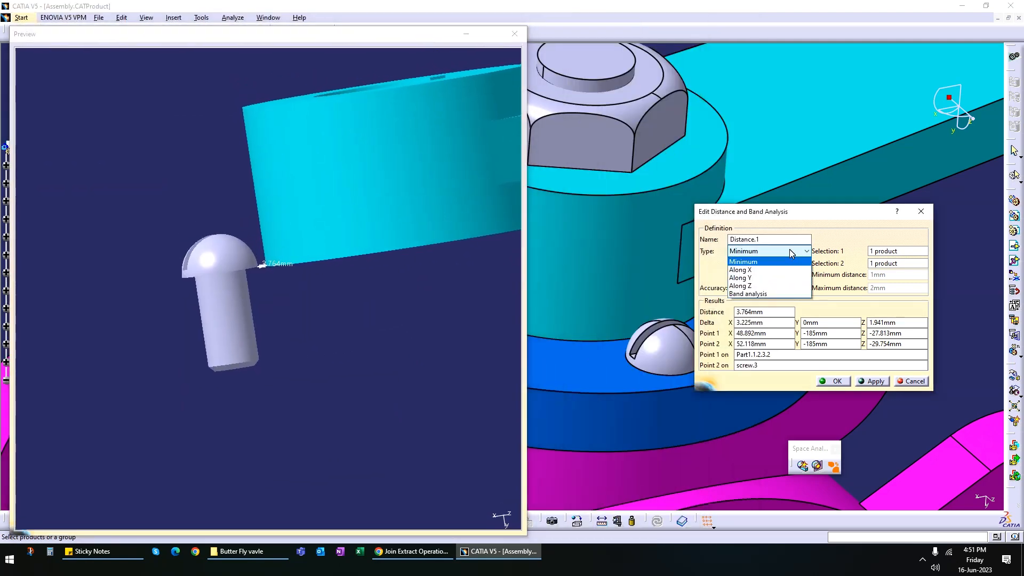
left_click(766, 295)
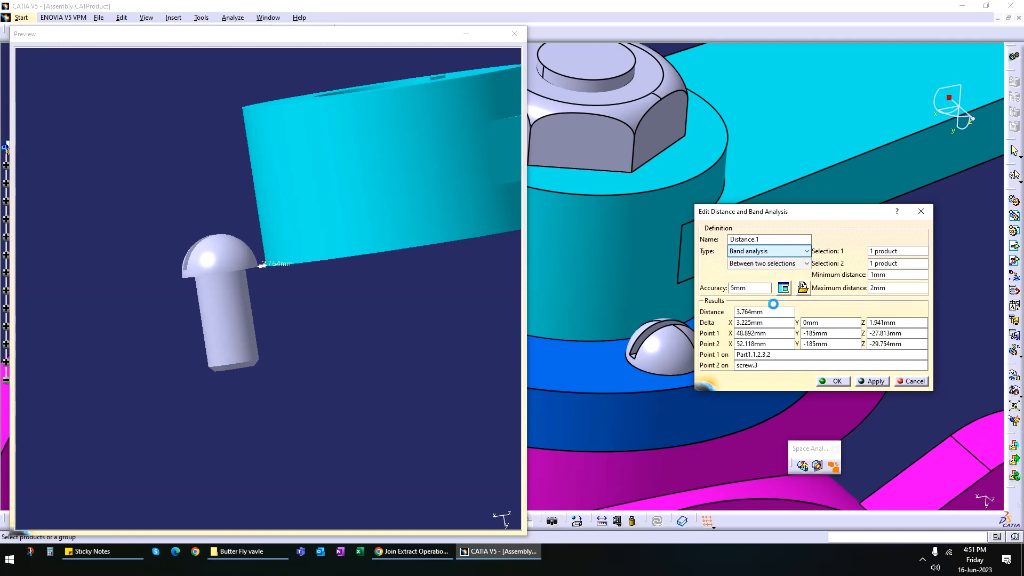
mouse_move(348, 323)
middle_mouse_down()
mouse_move(375, 251)
mouse_move(379, 361)
mouse_move(368, 366)
mouse_move(364, 327)
middle_mouse_up()
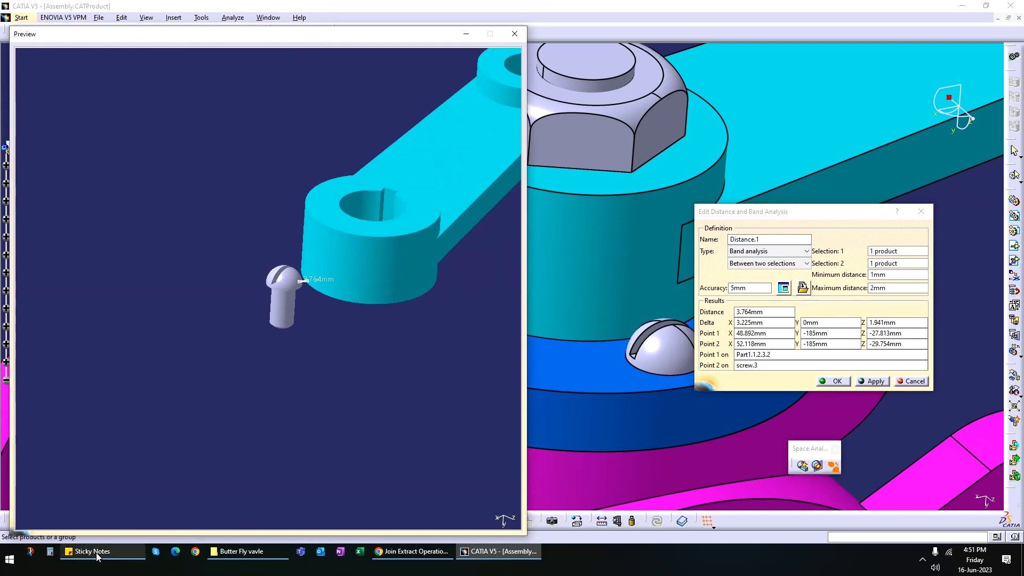
- Switch to Snip & Sketch, snip a rectangular, mostly empty area of the preview below the screw, and open the snip
mouse_move(96, 553)
left_click(30, 551)
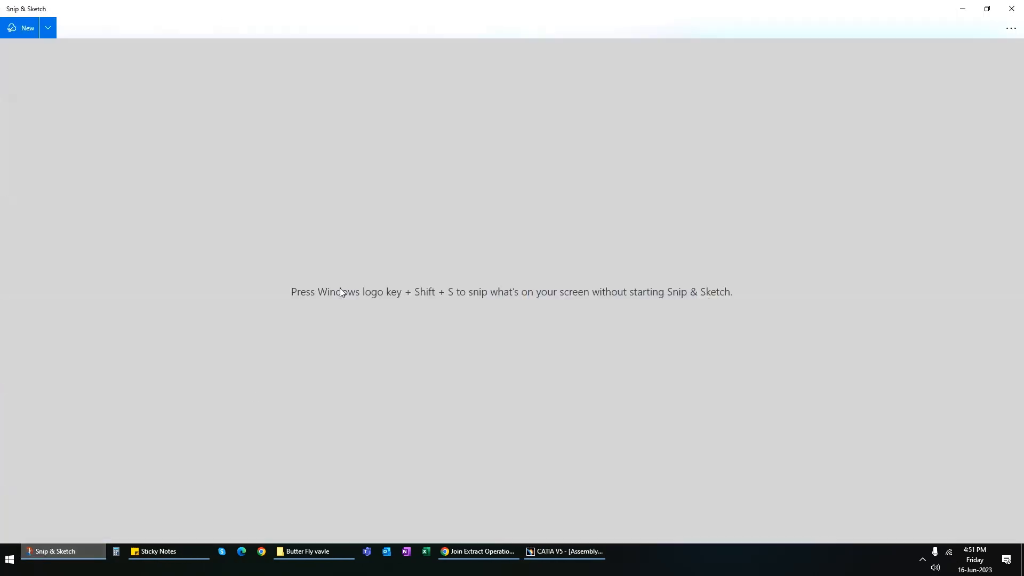
left_click(18, 28)
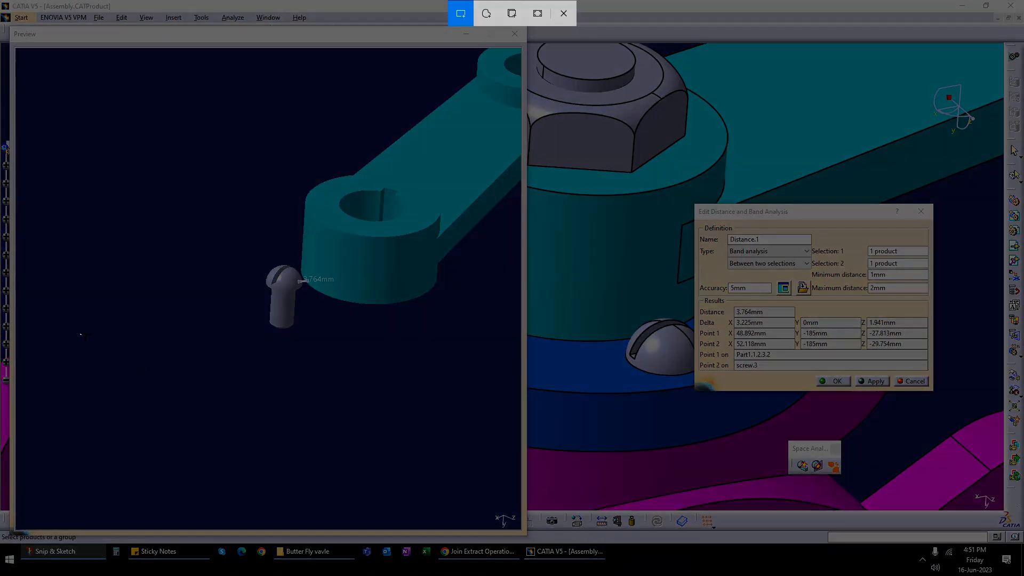
mouse_move(58, 315)
left_mouse_down()
mouse_move(182, 393)
mouse_move(473, 462)
mouse_move(482, 479)
left_mouse_up()
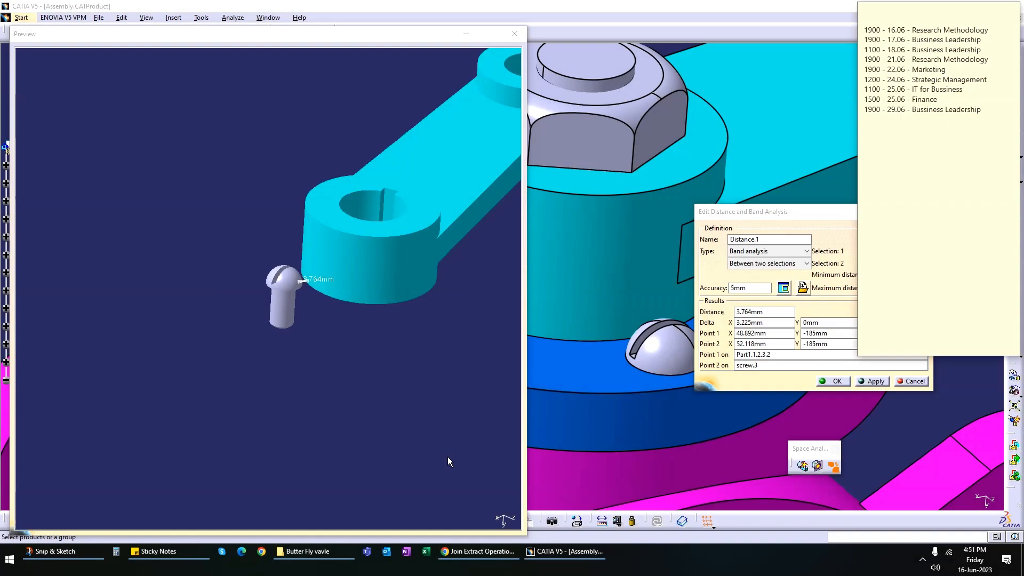
left_click(64, 553)
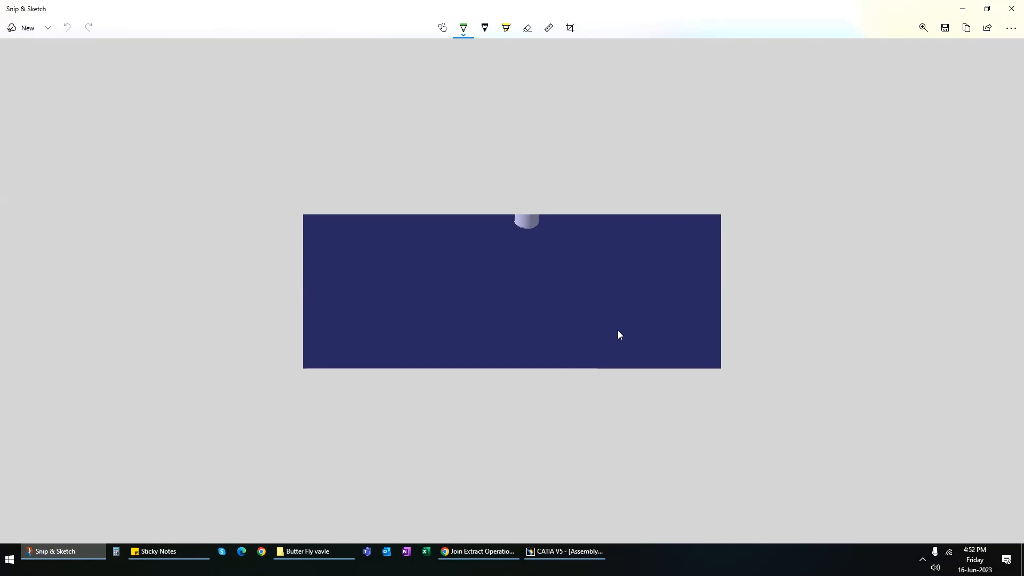
- Sketch a green distance scale labelled 0, 1 and 2 with dashed limit lines, circling and ticking the zone between 1 and 2
left_click_drag(303, 189, 297, 193)
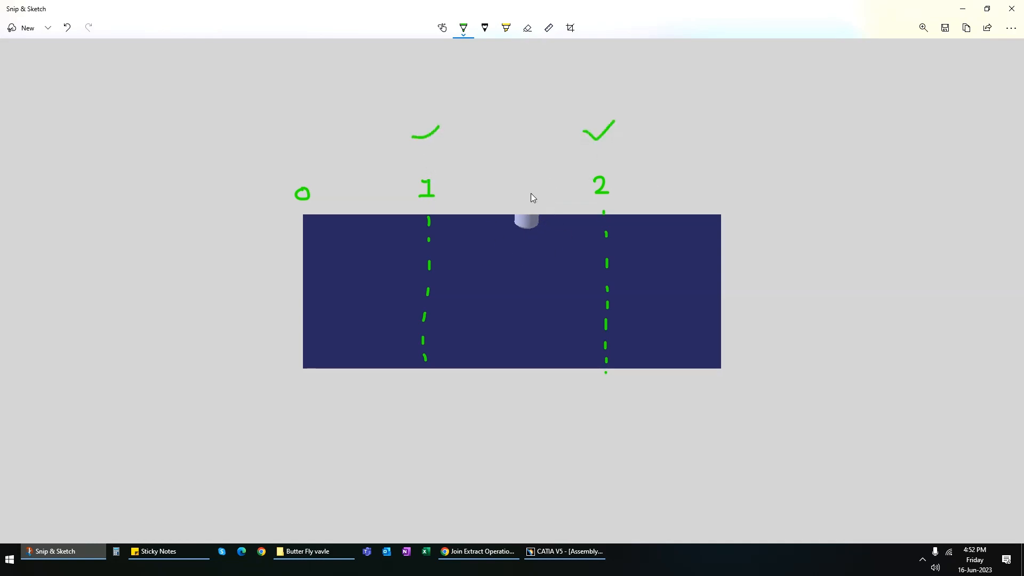
mouse_move(535, 184)
left_mouse_down()
mouse_move(507, 264)
mouse_move(560, 206)
mouse_move(529, 185)
left_mouse_up()
mouse_move(492, 273)
left_mouse_down()
mouse_move(504, 286)
mouse_move(543, 251)
left_mouse_up()
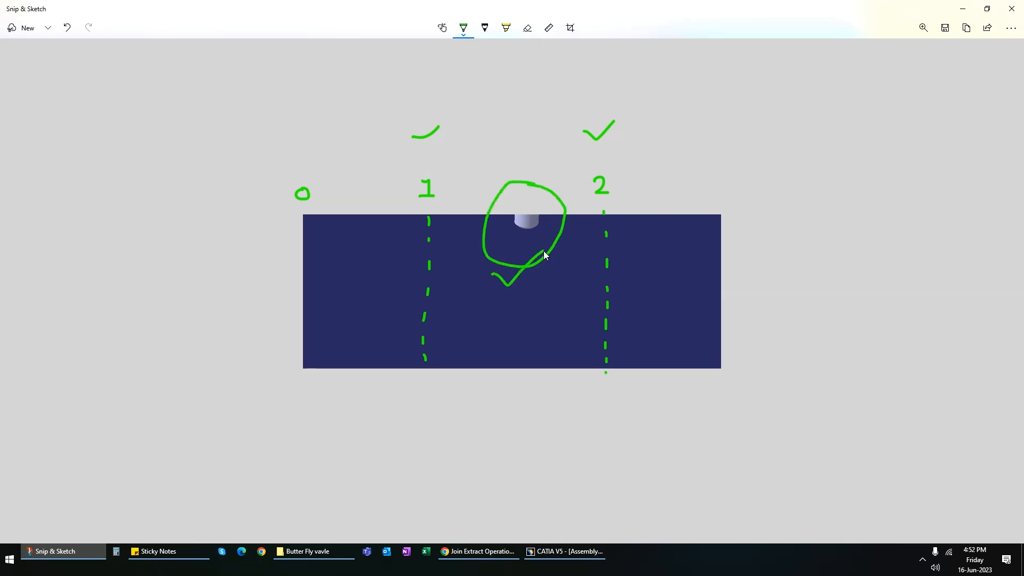
- Write "Red" below limit 1 and a cross beyond limit 2 with a red pen, then close the snip and return to CATIA
left_click(463, 28)
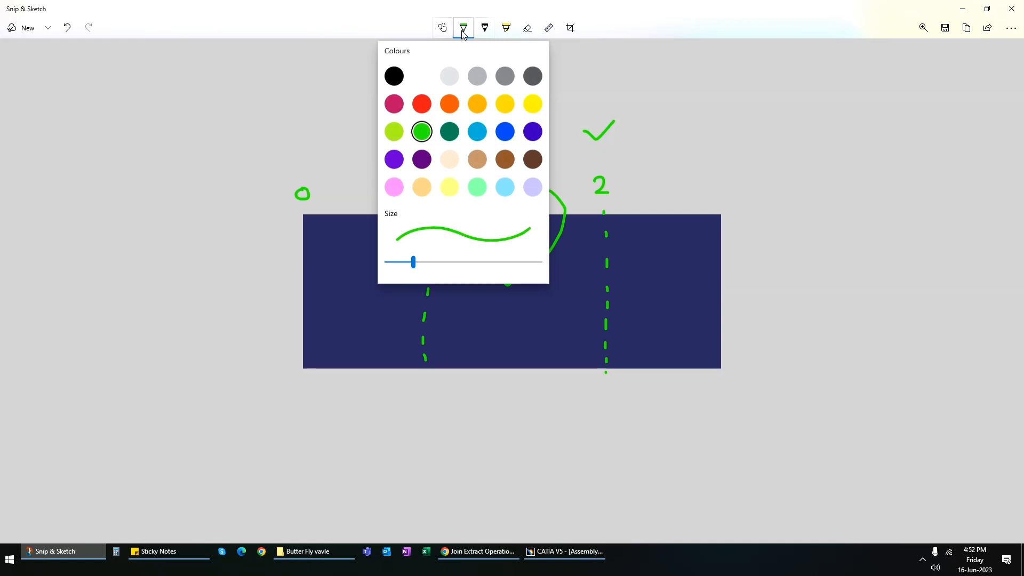
left_click(426, 103)
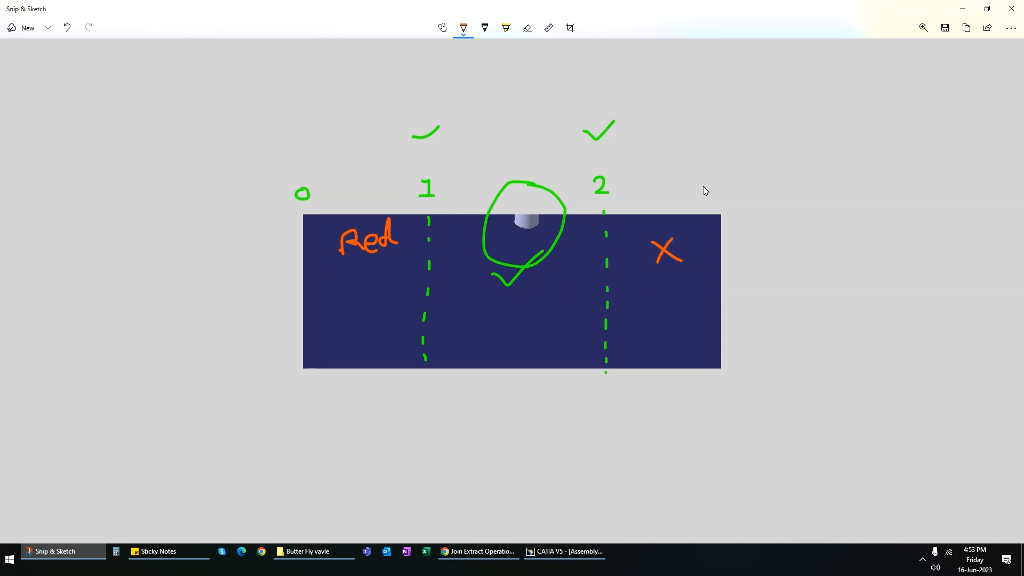
left_click(1012, 9)
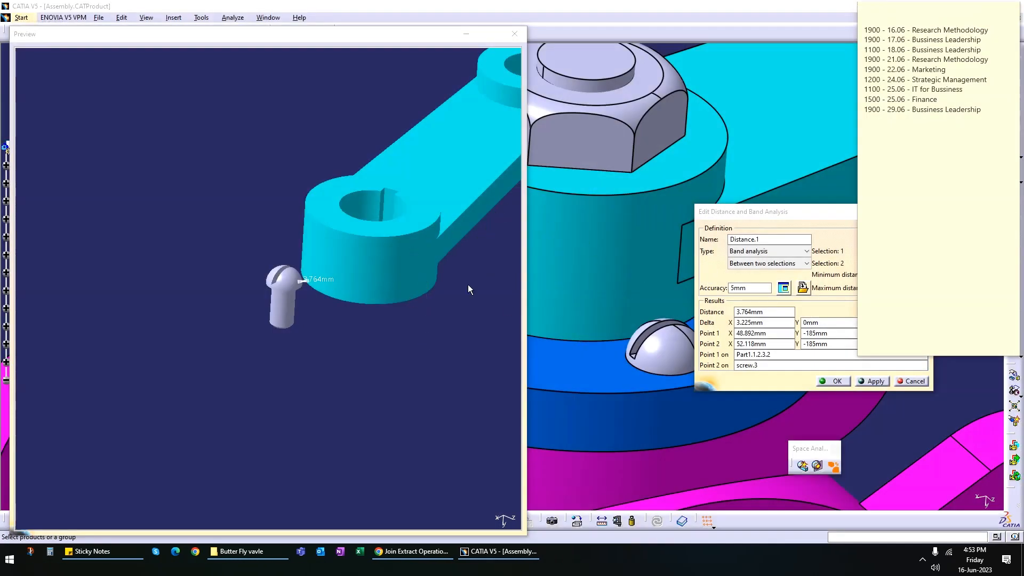
left_click(739, 158)
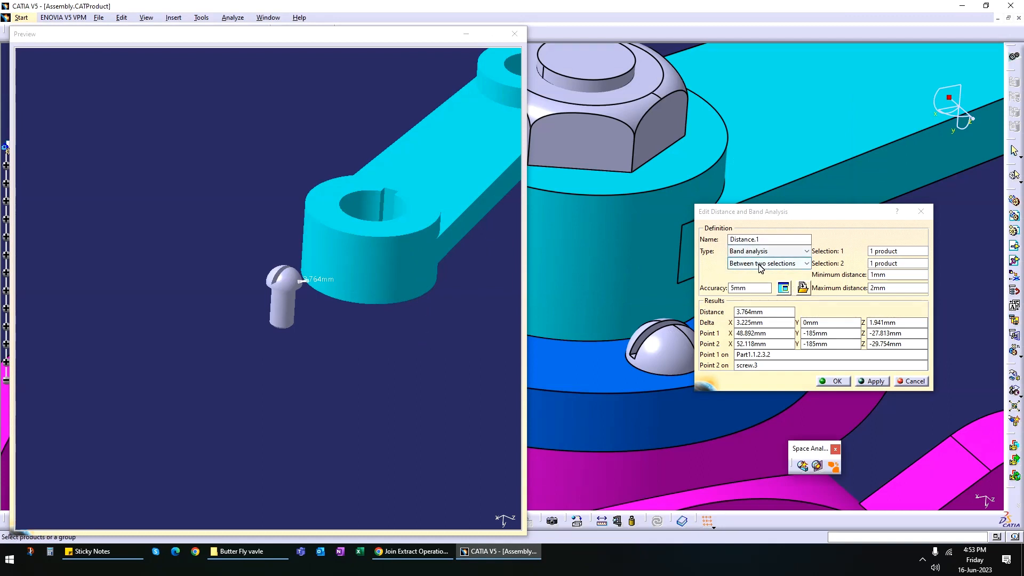
- Review both band analysis selections and inspect the gap between screw.3 and the lever arm in the preview
left_click(905, 254)
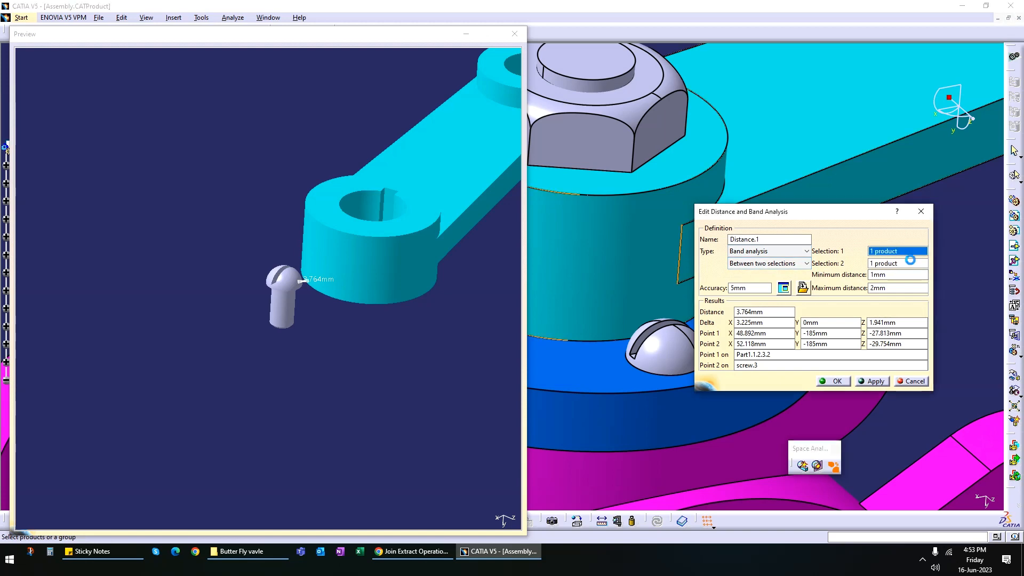
middle_click_drag(603, 265, 668, 202)
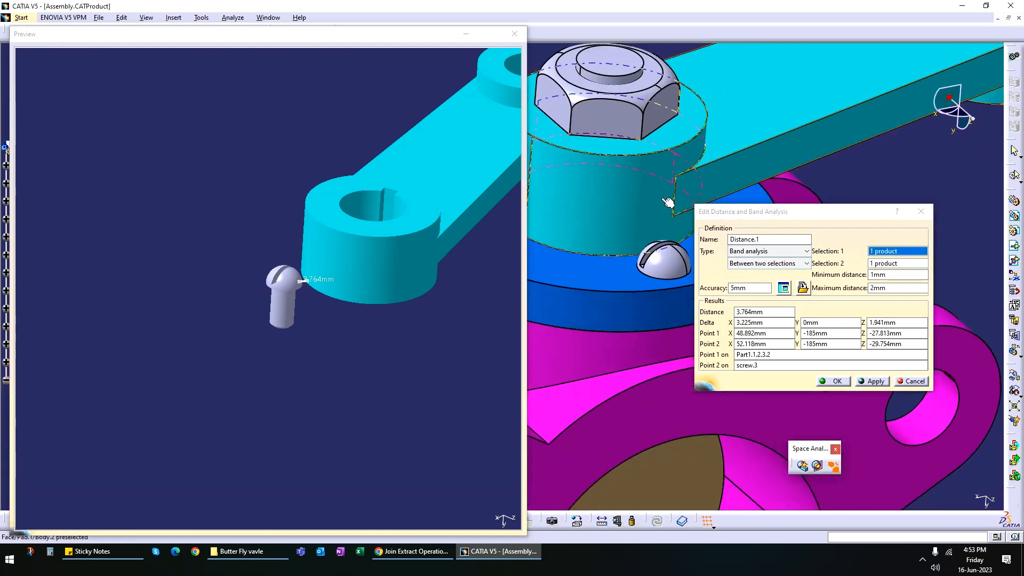
left_click(897, 262)
middle_click_drag(266, 397, 343, 325)
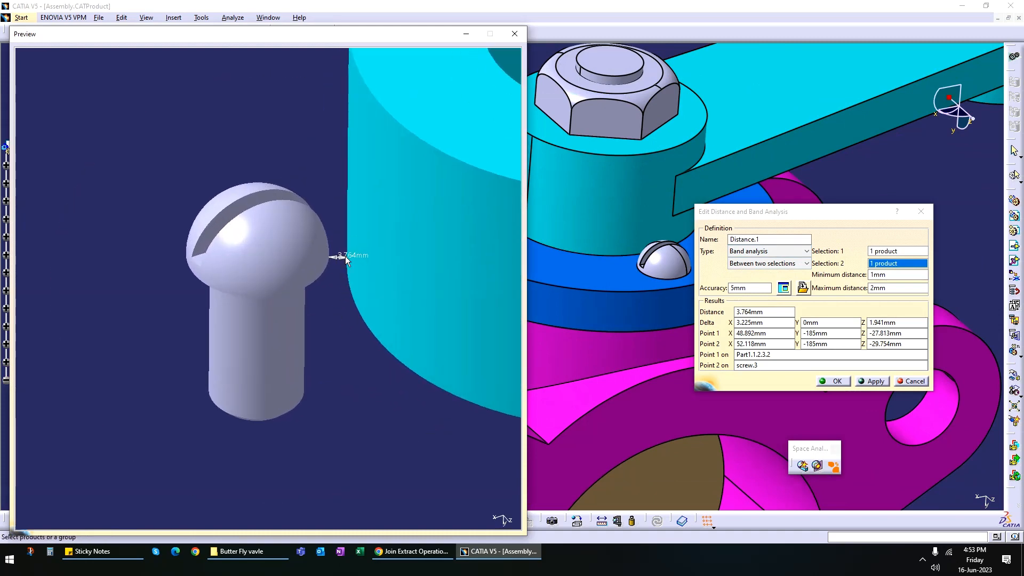
- Run the band analysis with a minimum distance of 4 mm and a maximum of 5 mm, and inspect the coloured zones
left_click(898, 275)
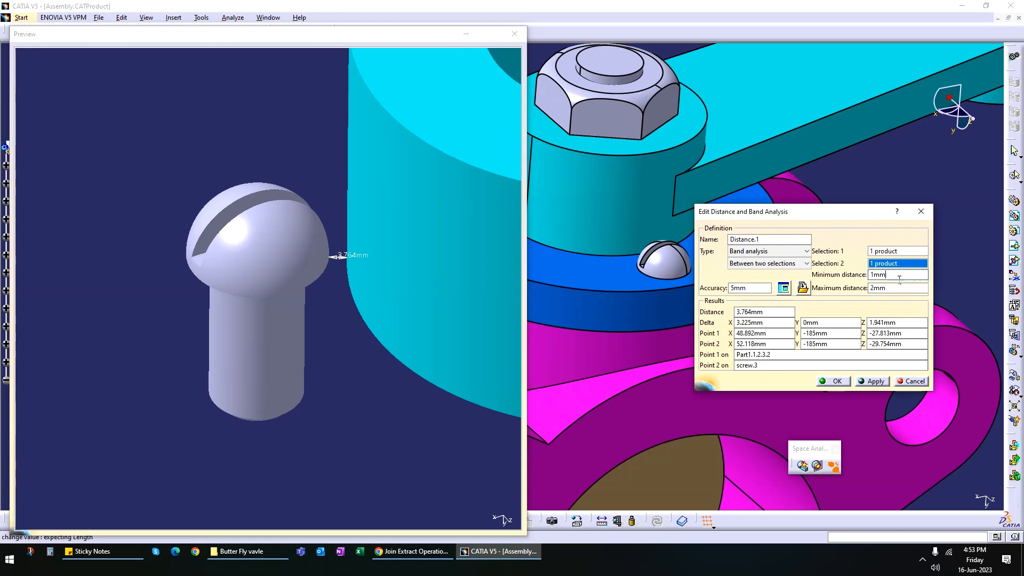
left_click_drag(898, 277, 830, 283)
type("4")
left_click(900, 289)
double_click(901, 293)
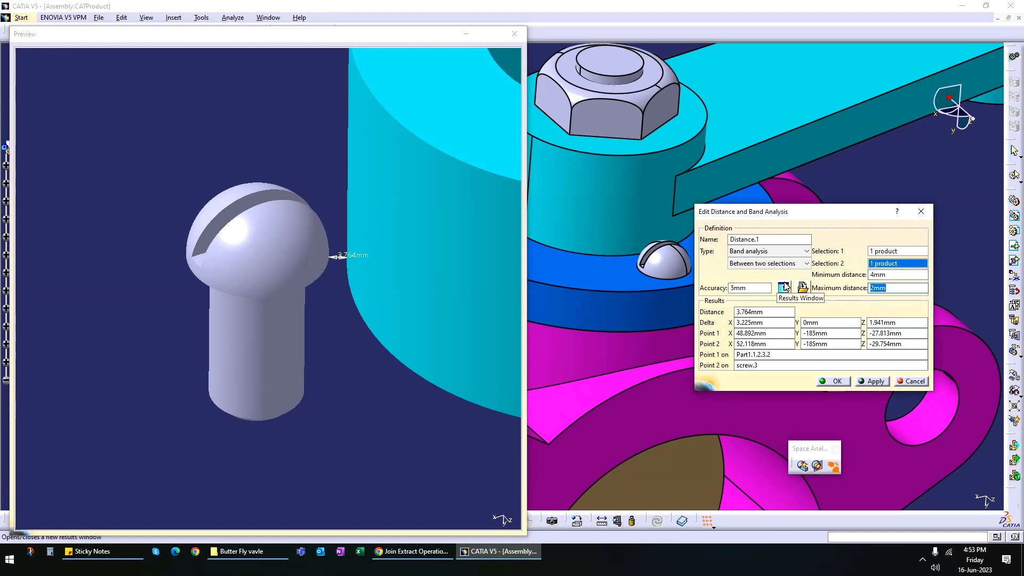
type("5")
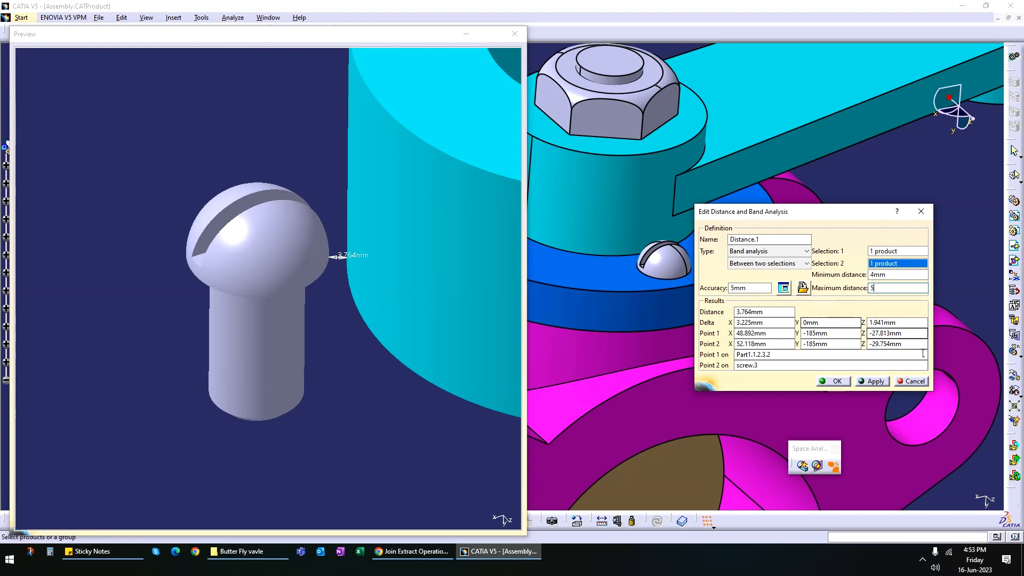
left_click(875, 381)
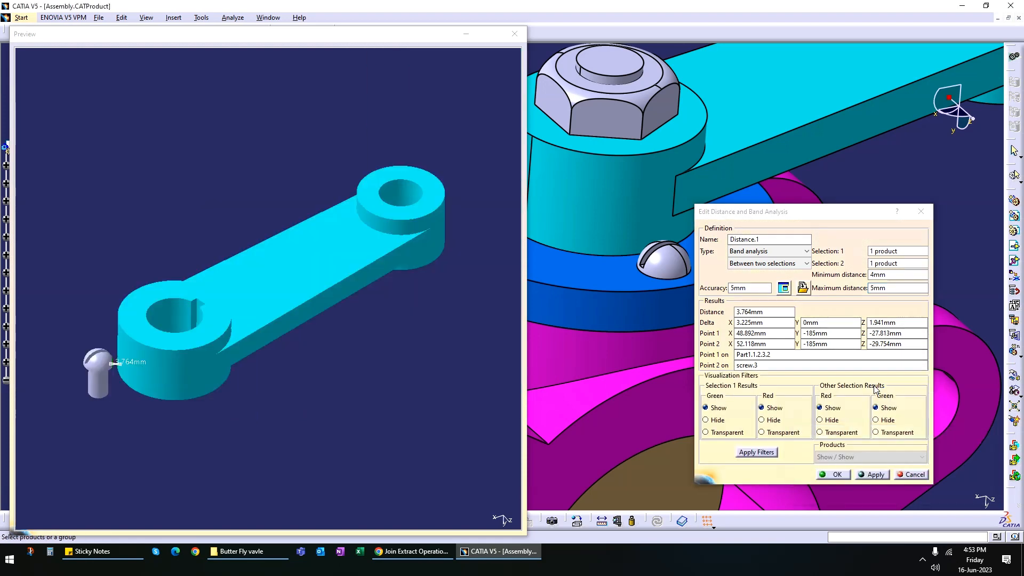
middle_click_drag(227, 387, 196, 350)
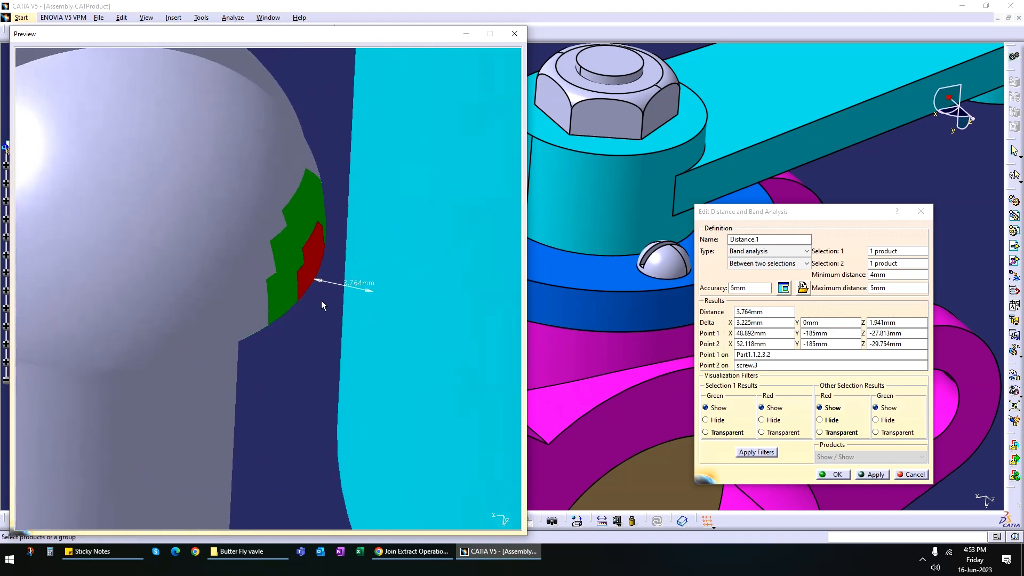
middle_click_drag(315, 355, 376, 297)
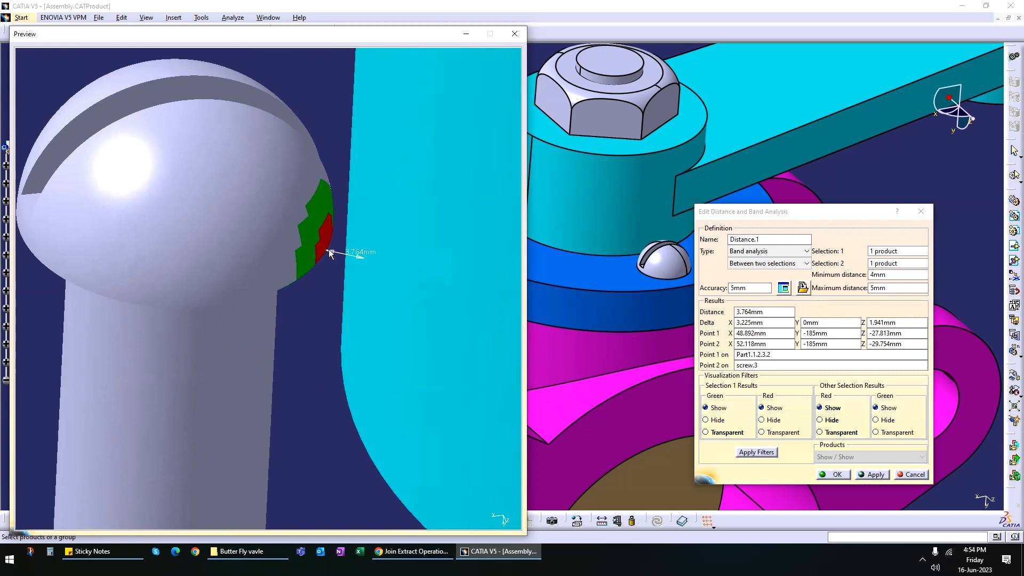
- Rerun the band analysis with the minimum distance set to 3 mm and inspect the coloured zone on the screw head
left_click(897, 275)
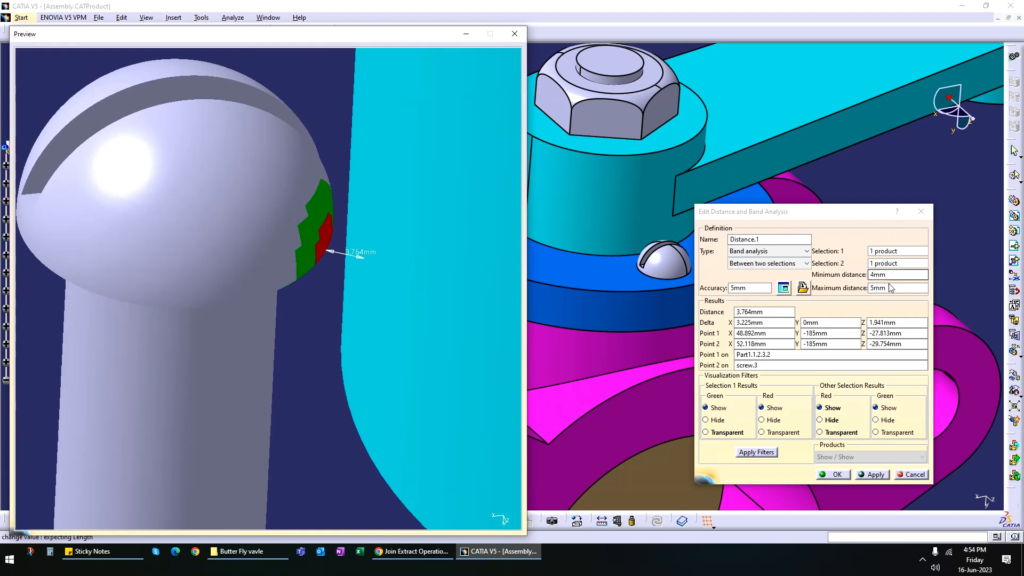
left_click_drag(891, 275, 834, 280)
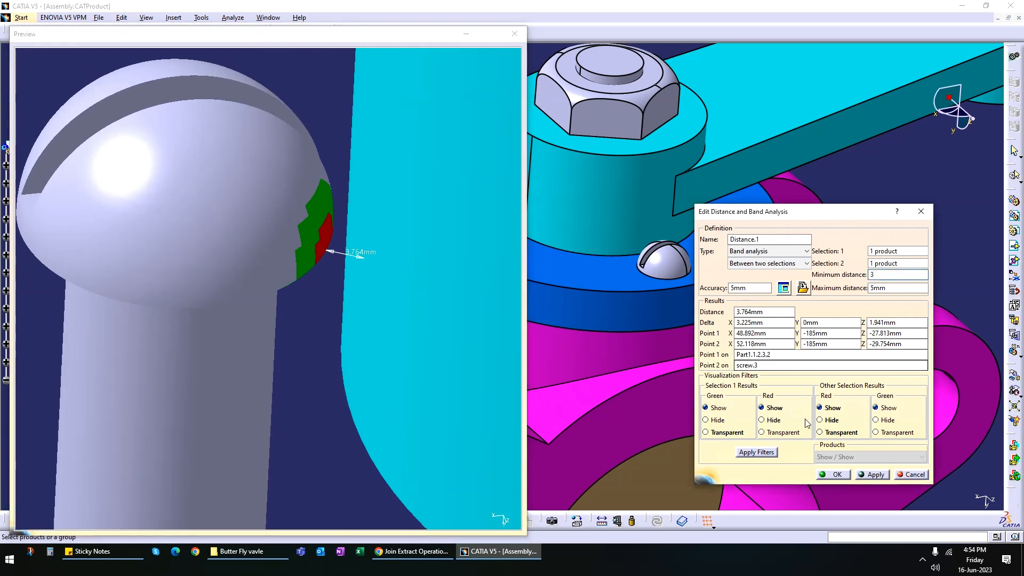
left_click(875, 476)
middle_click_drag(184, 392, 245, 254)
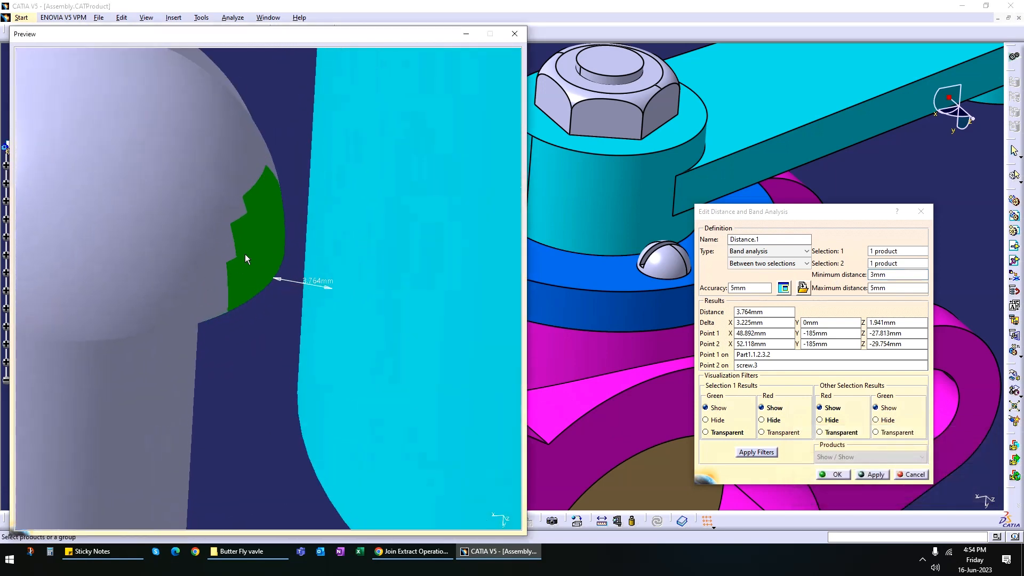
- Rerun the band analysis with a minimum distance of 5 mm and a maximum of 20 mm, and inspect the coloured zones
left_click(829, 284)
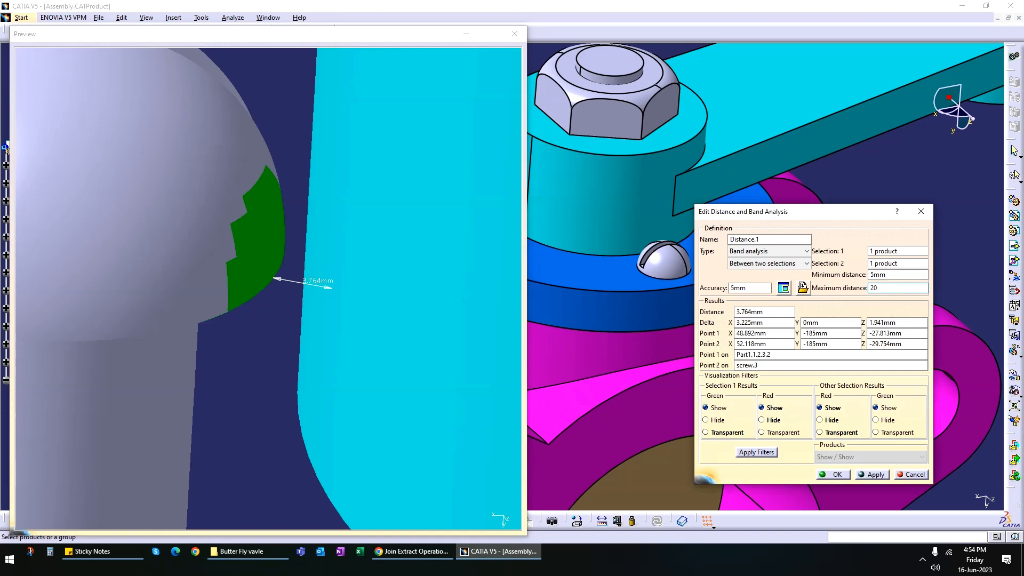
left_click(878, 477)
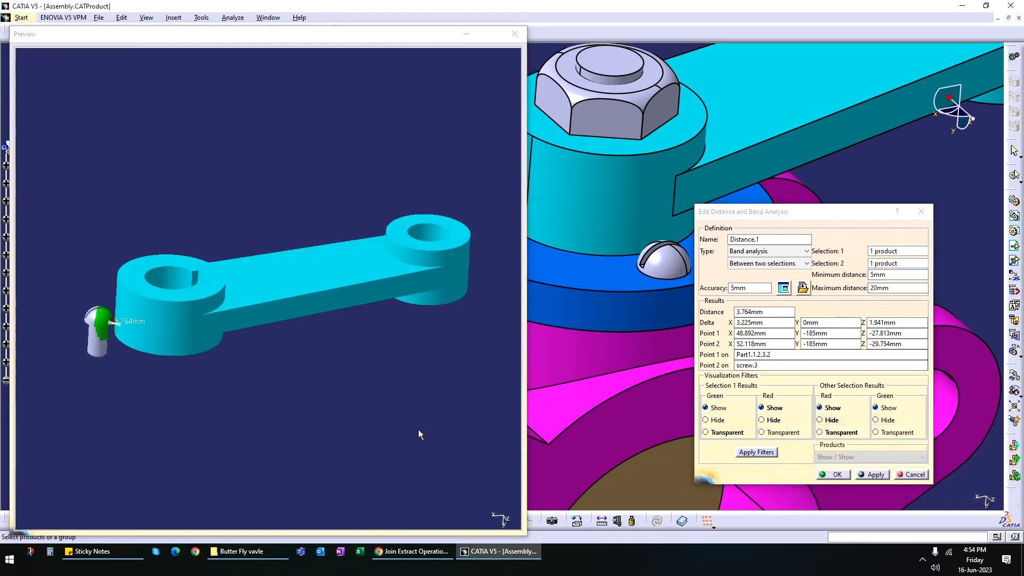
middle_click_drag(206, 428, 359, 174)
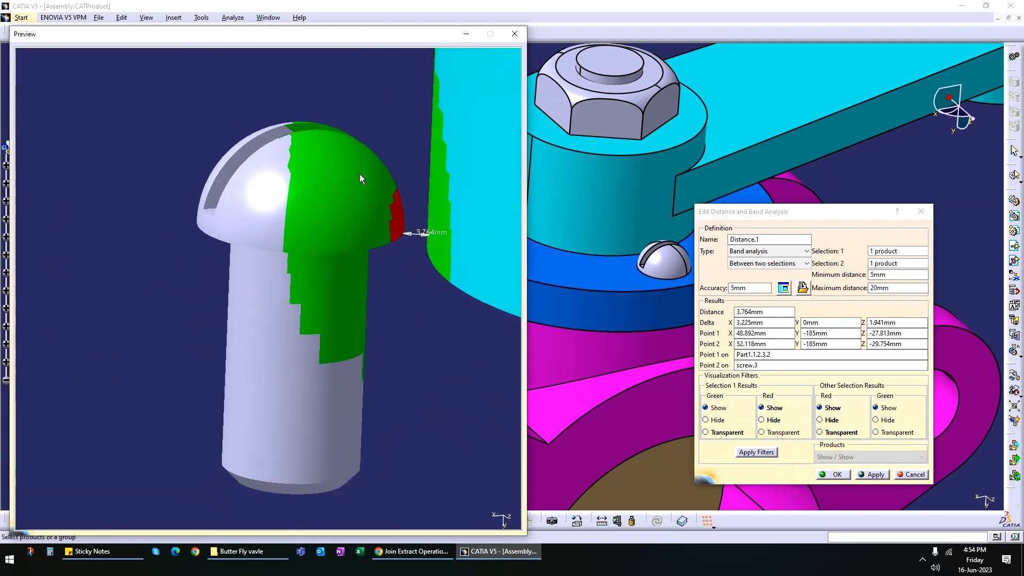
middle_click_drag(401, 314, 267, 367)
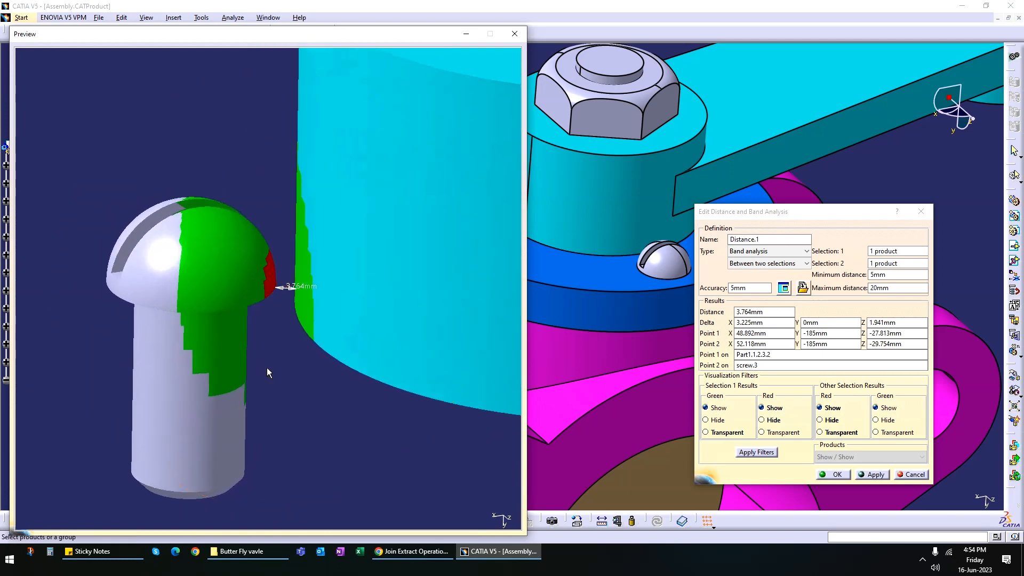